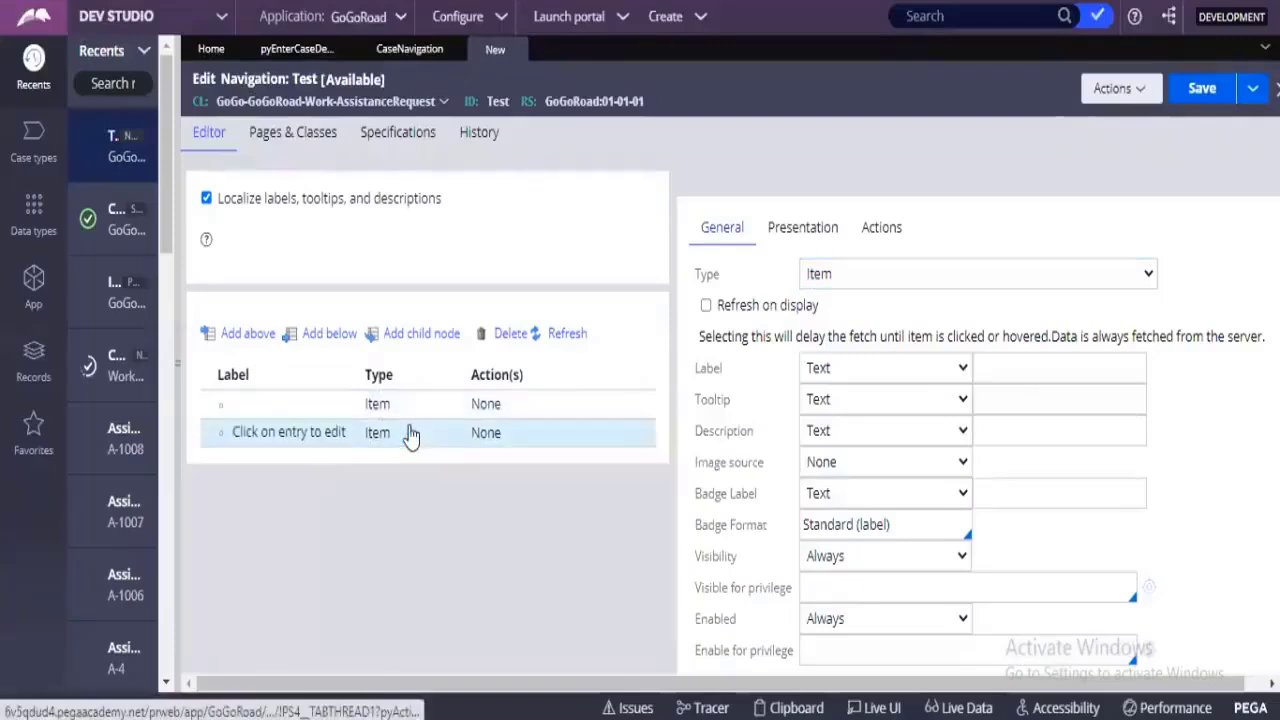
Step: Delete the "Click on entry to edit" item from the Test navigation rule
right_click(410, 432)
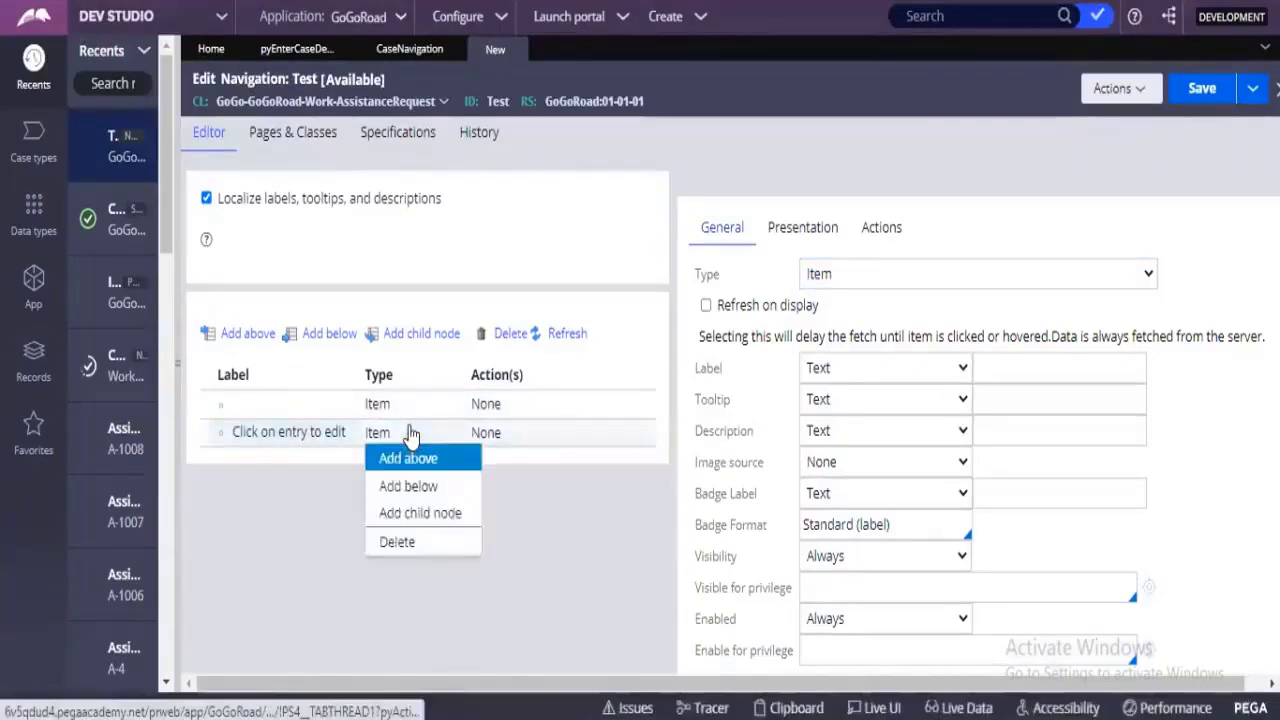
click(396, 542)
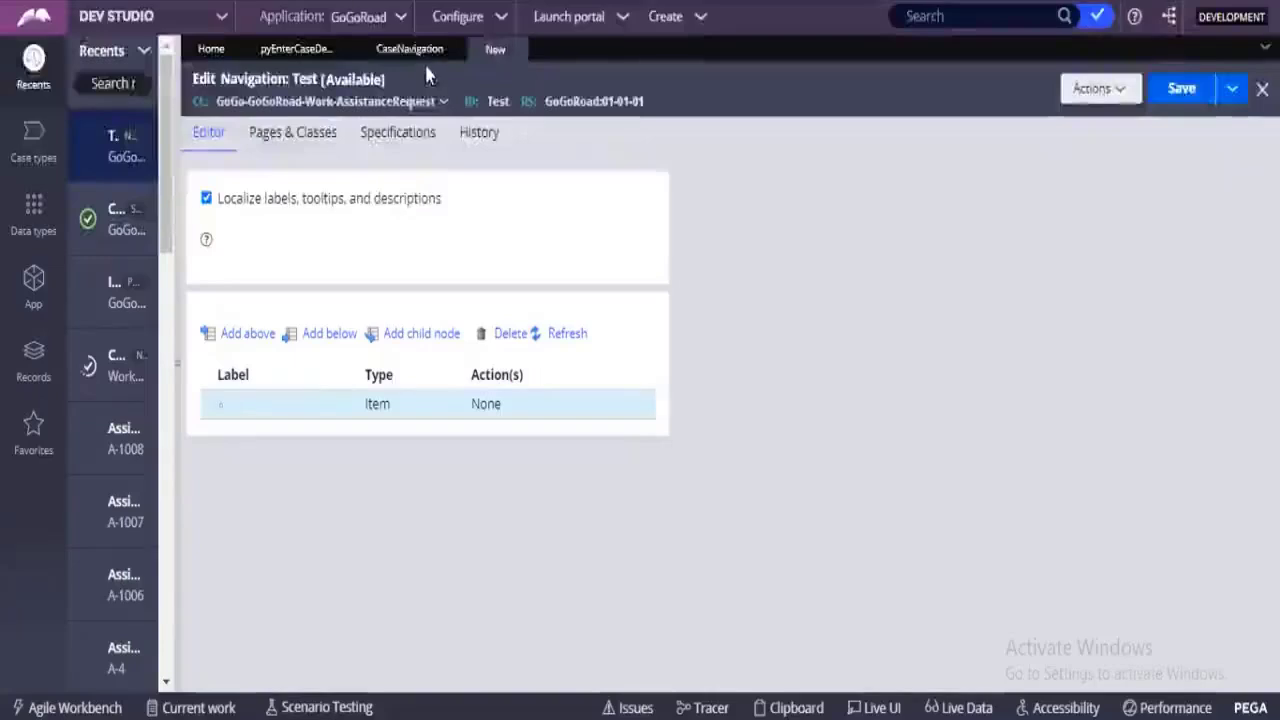
Step: Review the CaseNavigation rule and the button's Menu action in the pyEnterCaseDetails section, leaving the cell properties without changes
click(420, 52)
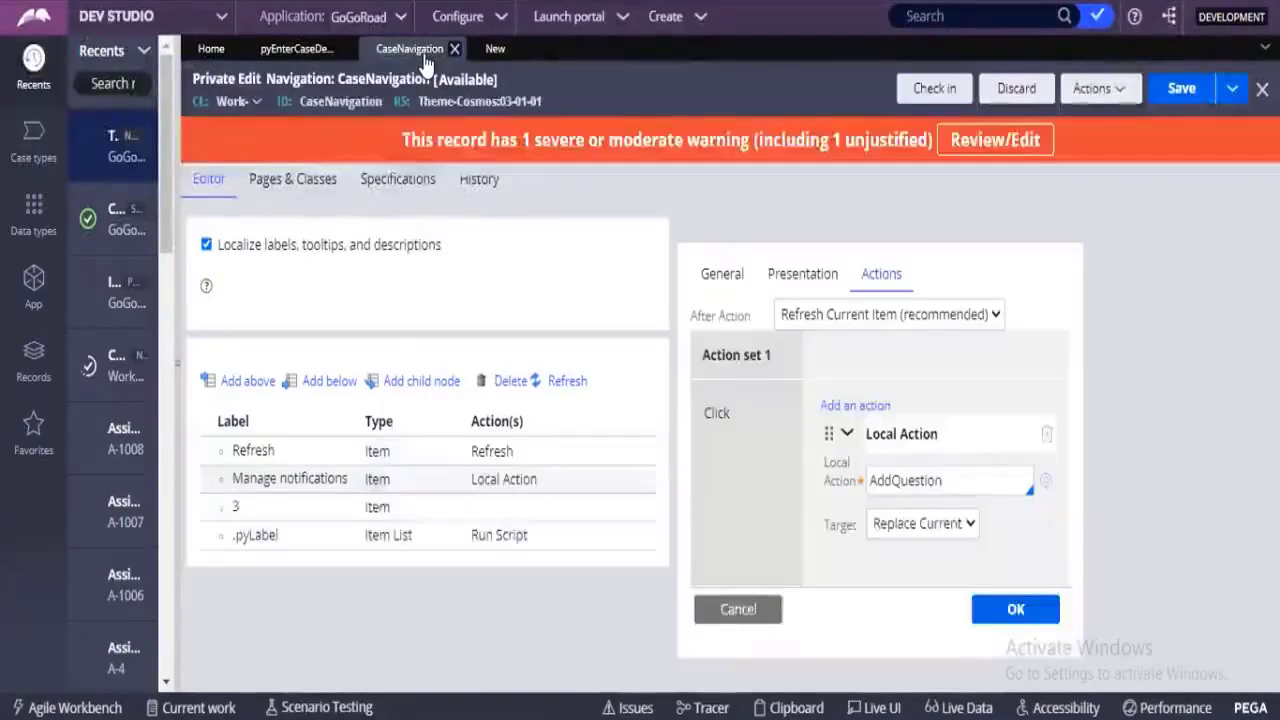
click(283, 62)
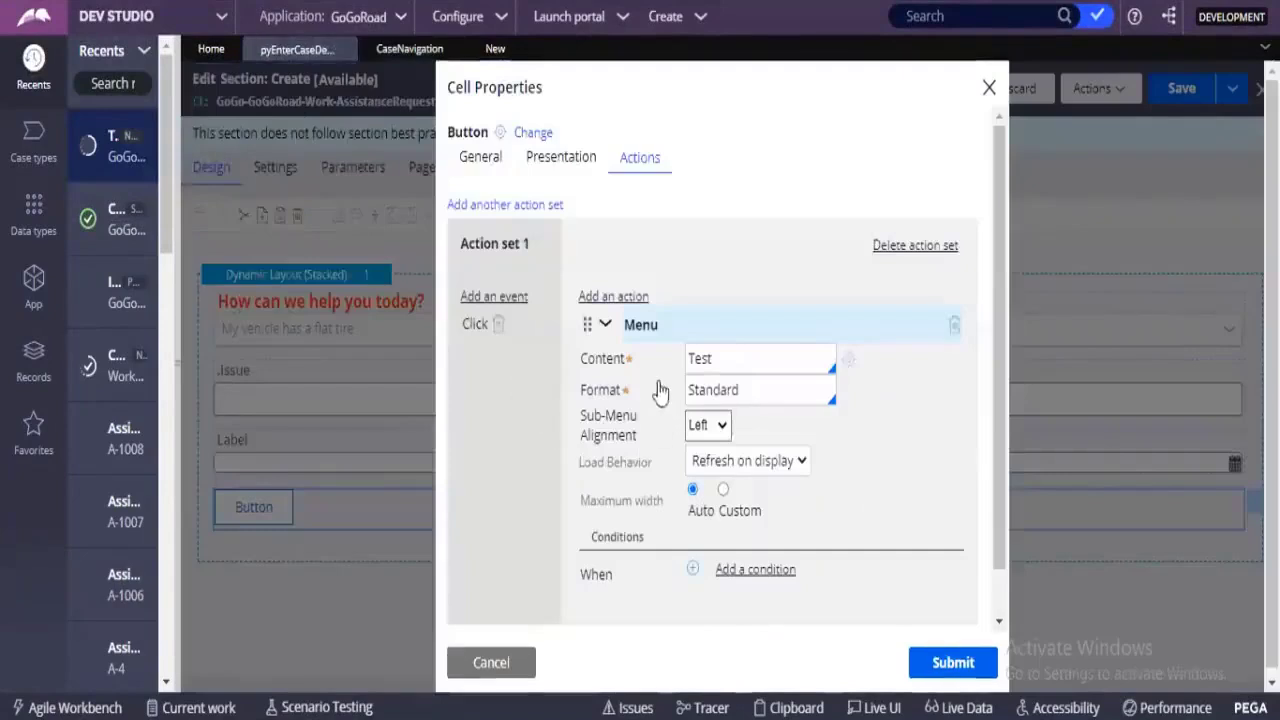
click(604, 326)
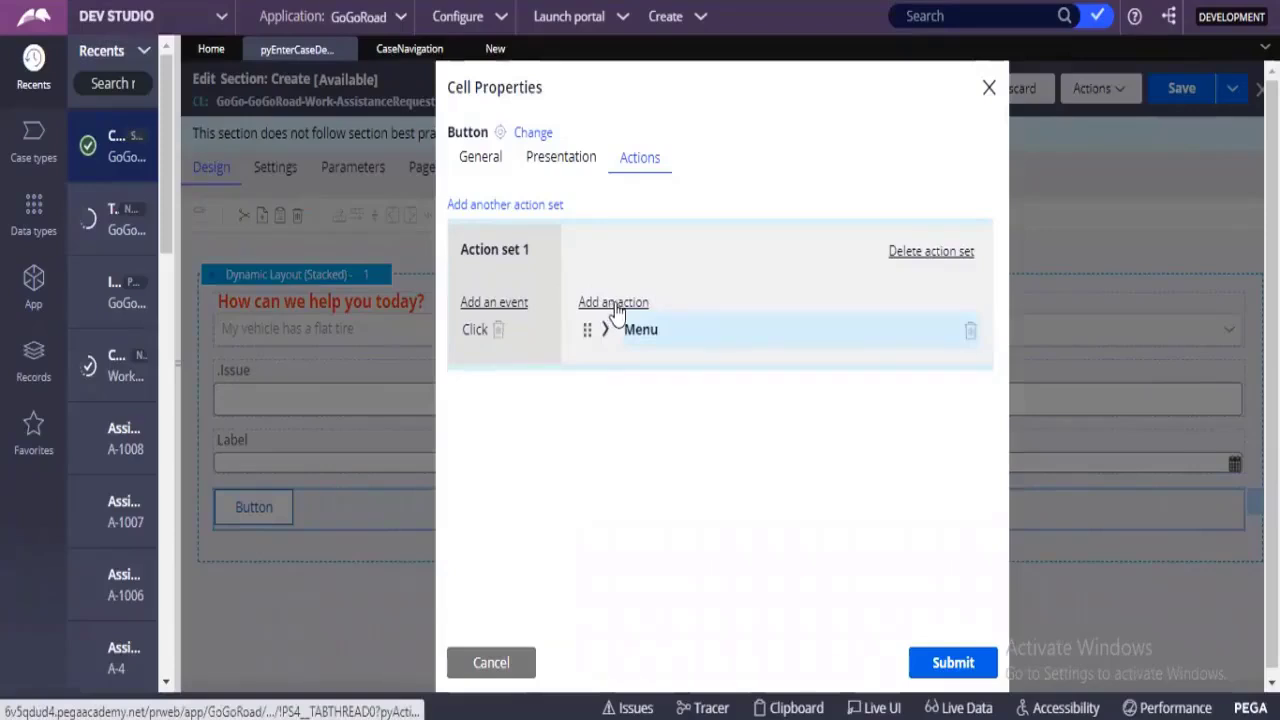
click(490, 663)
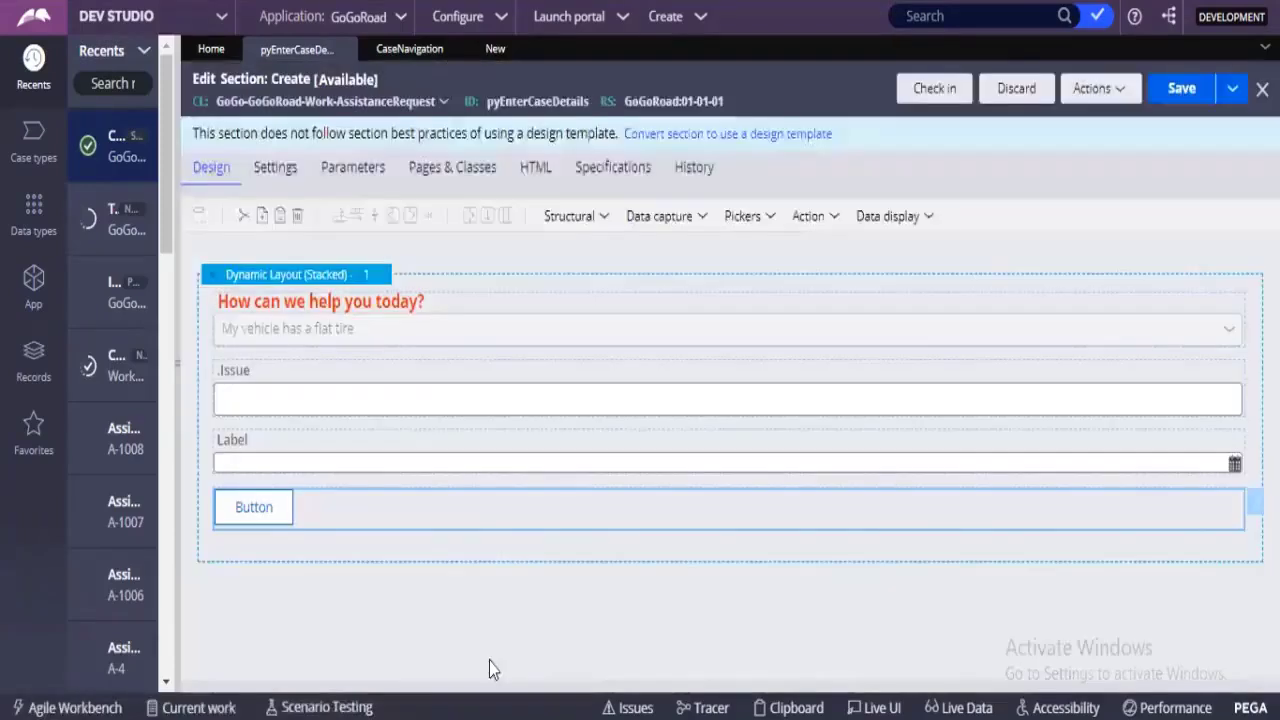
Step: Create an action set for the Issue text input in the pyEnterCaseDetails section and add a Change event
click(351, 398)
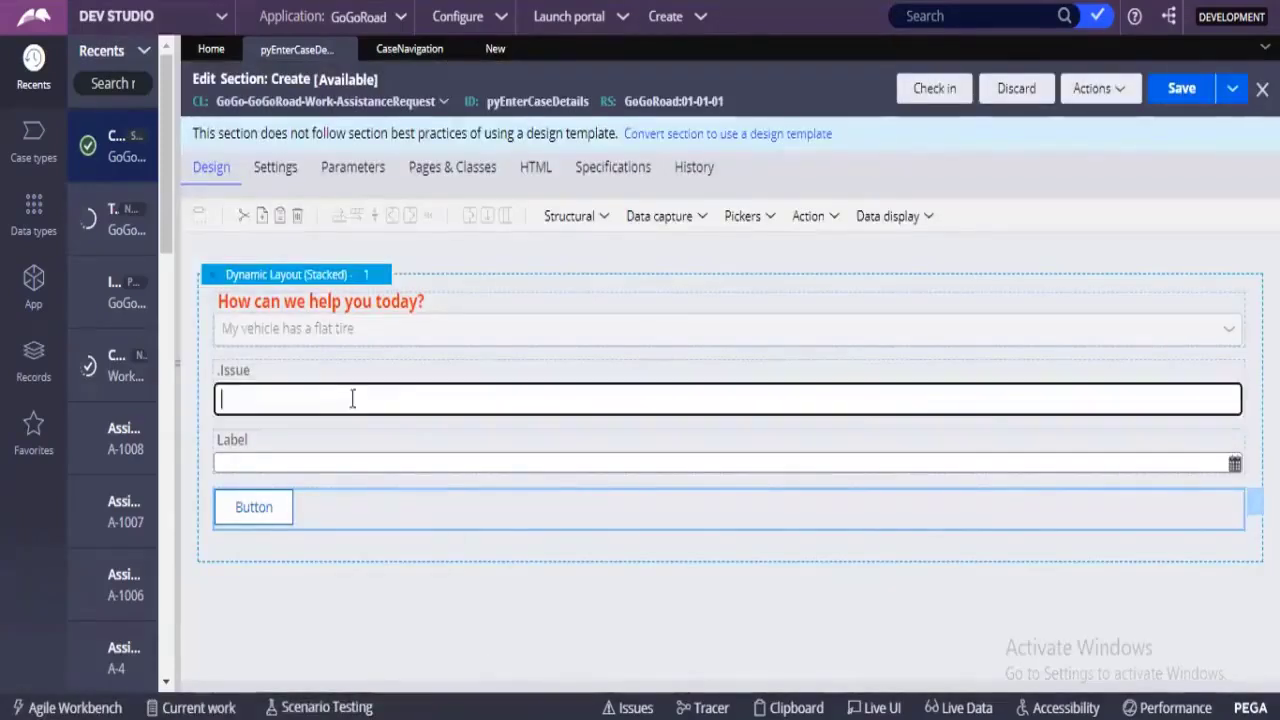
click(1255, 374)
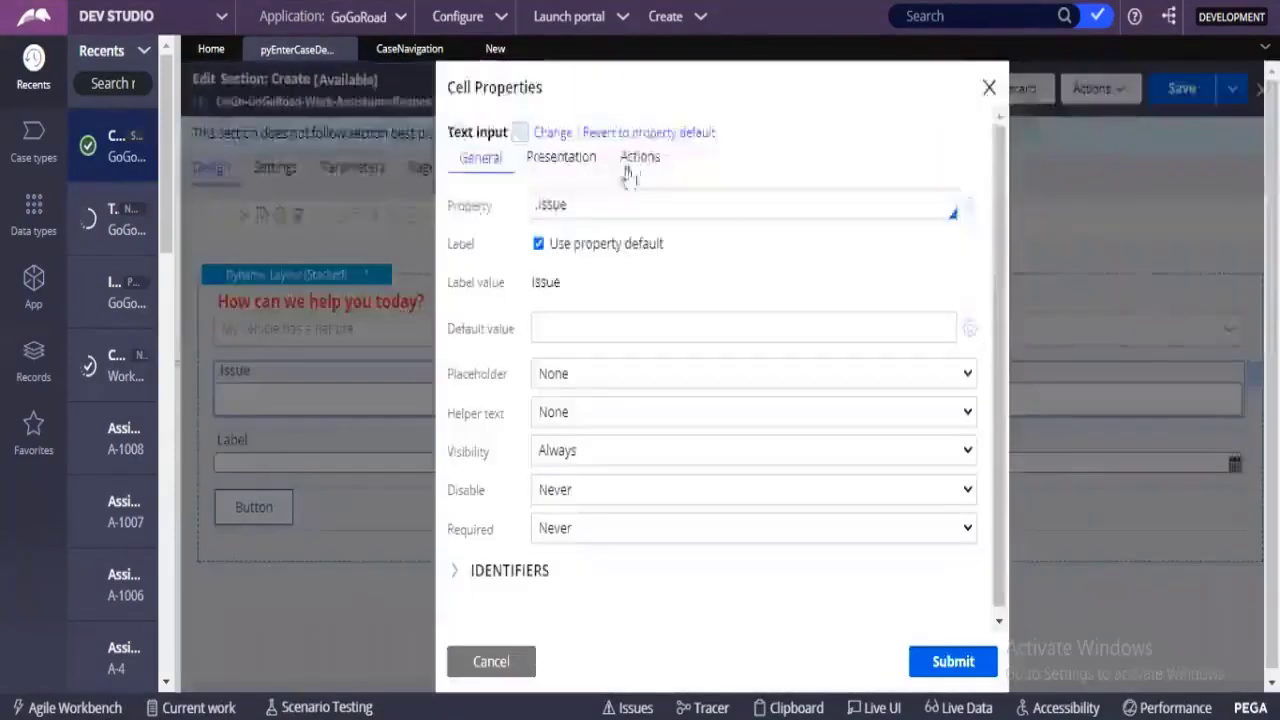
click(634, 162)
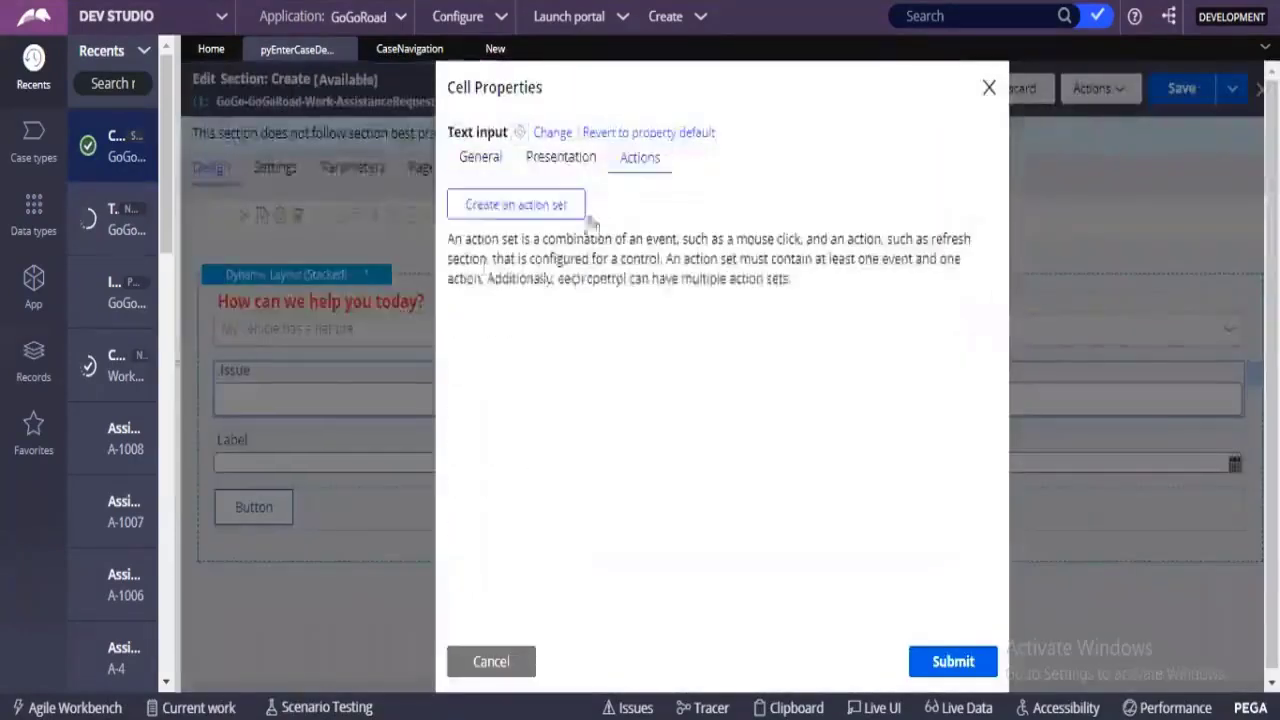
click(487, 220)
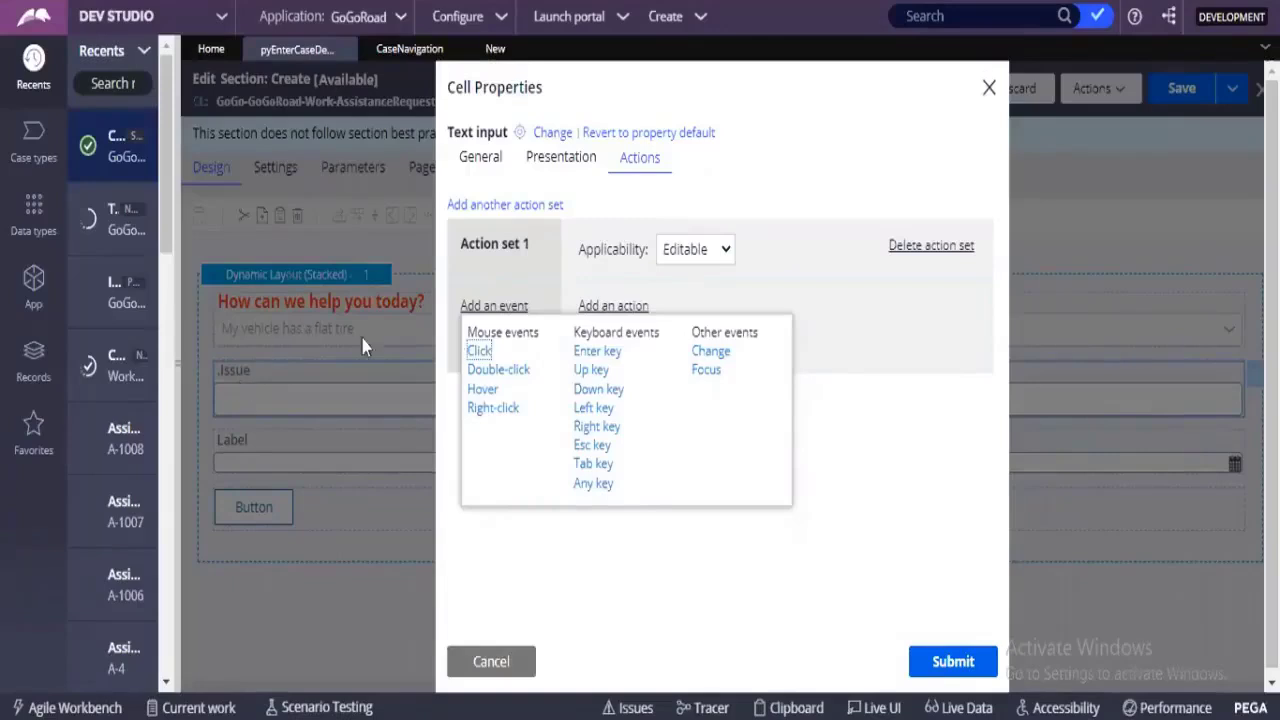
click(724, 360)
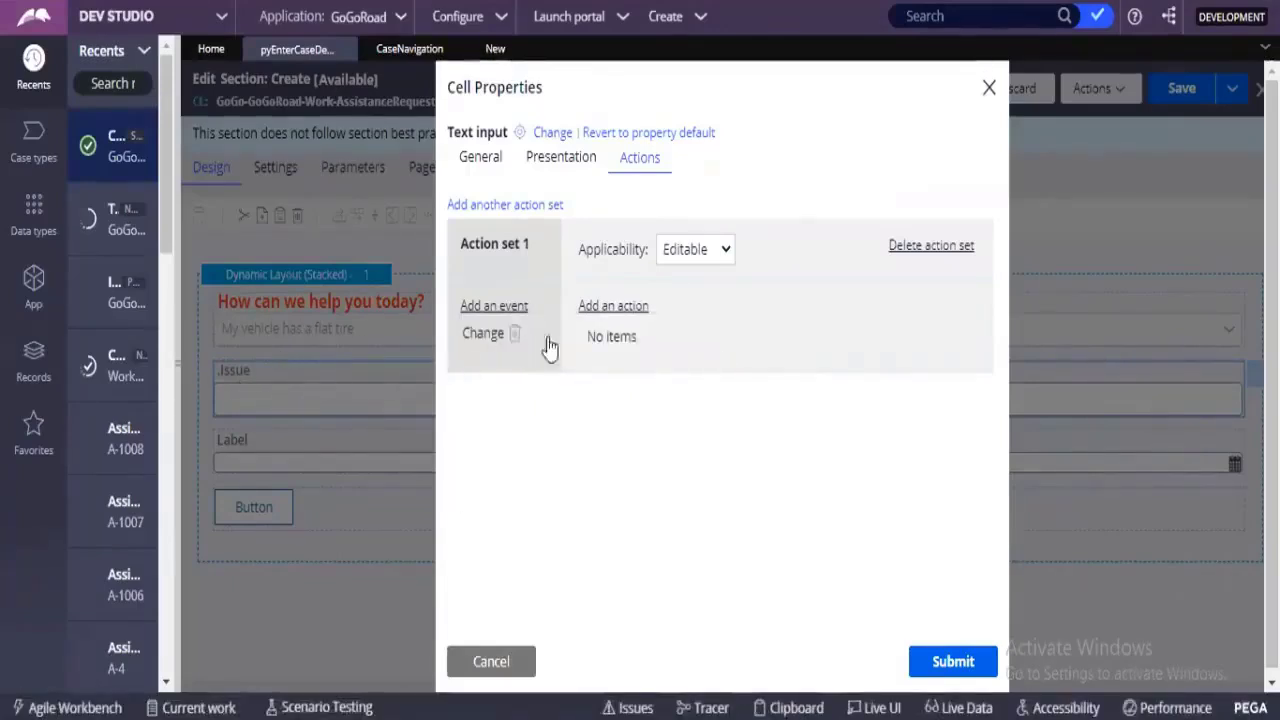
Step: Examine the common actions and the full list of actions available for the Issue field's action set
click(626, 314)
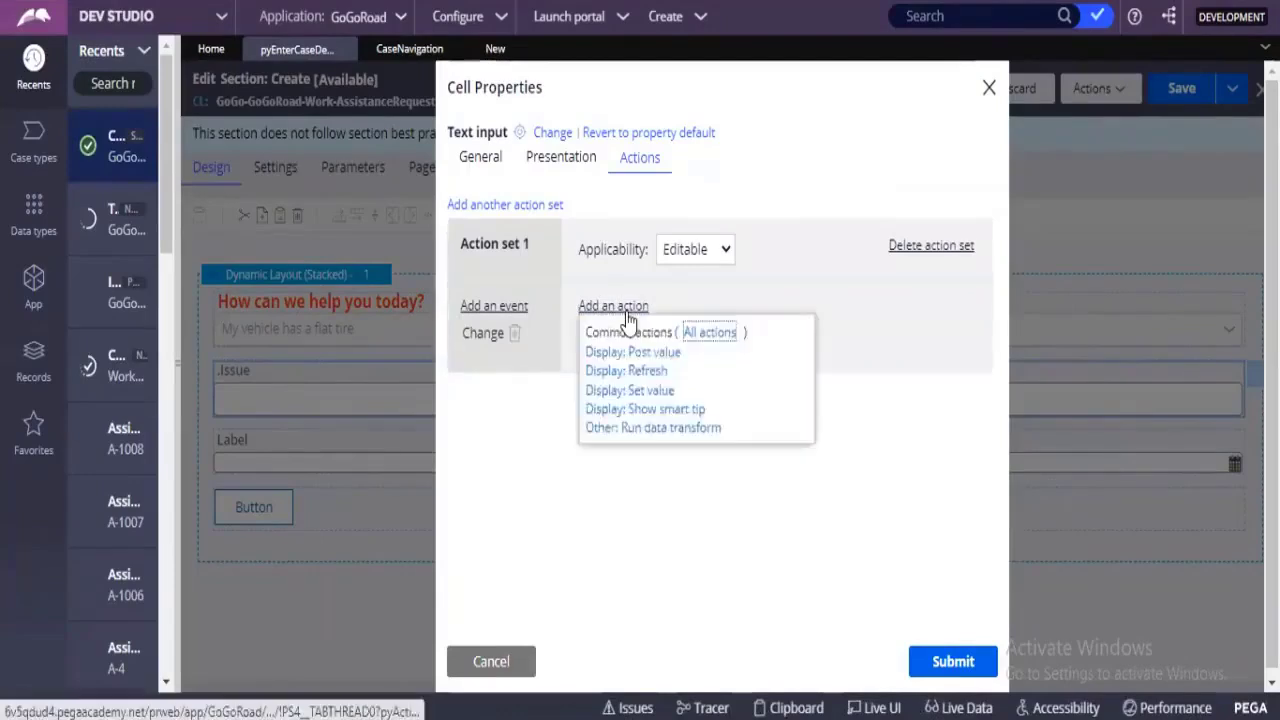
click(710, 333)
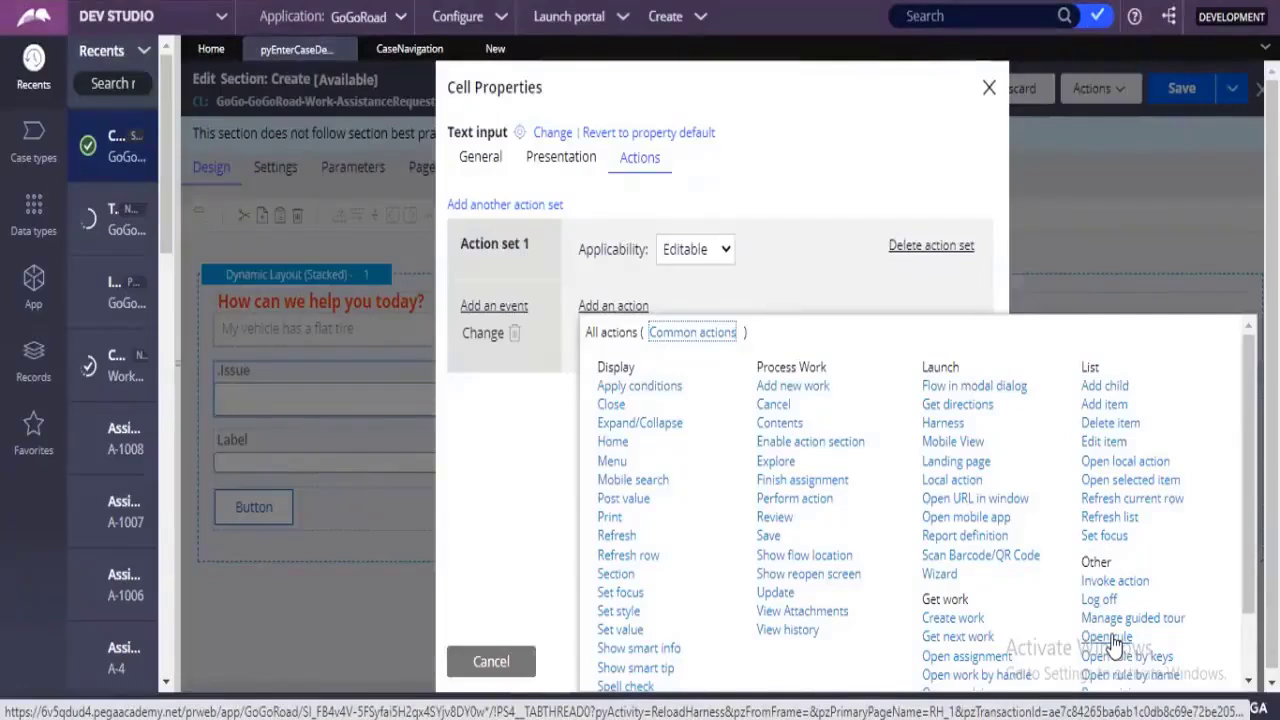
scroll(1014, 575, down, 2)
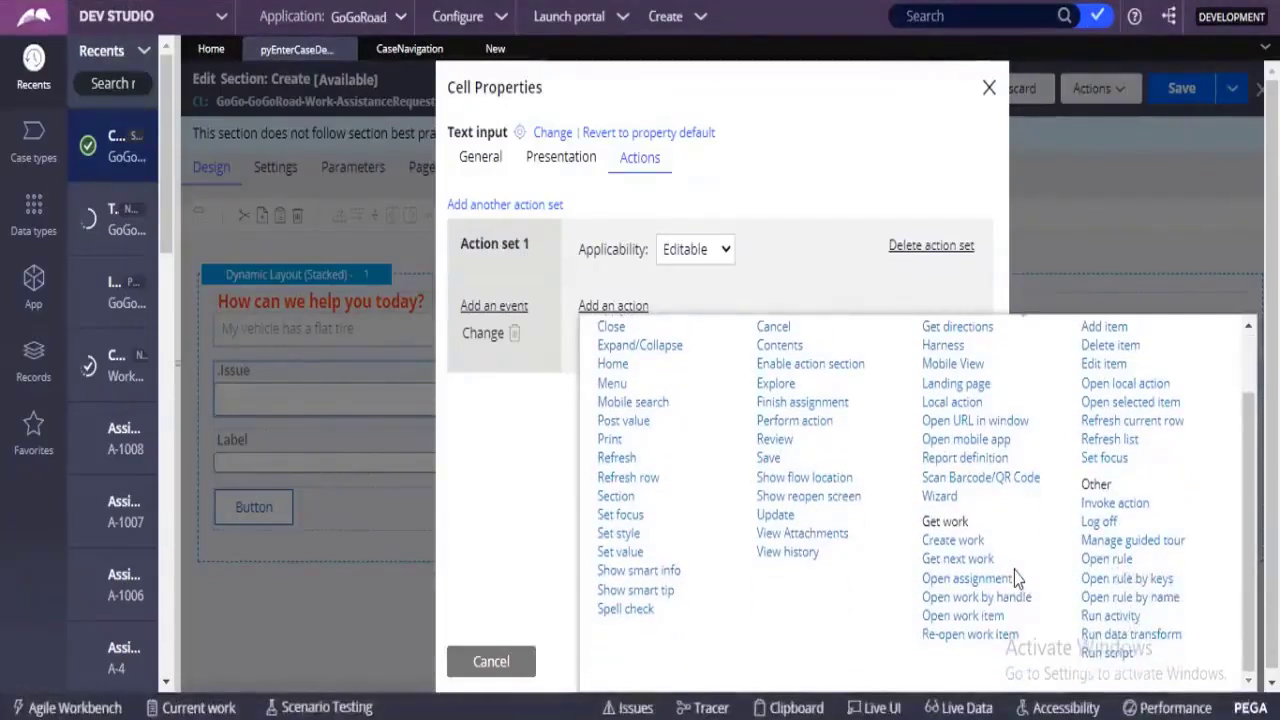
scroll(610, 428, up, 2)
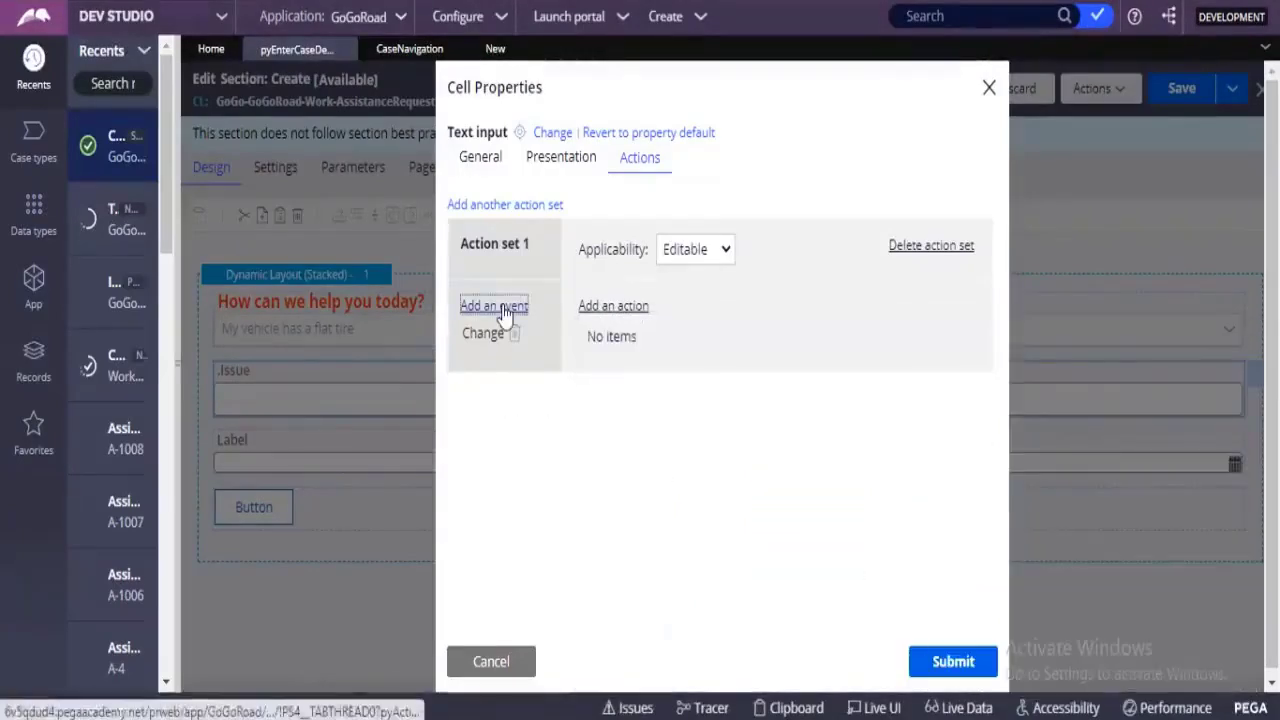
Step: Add a Hover event to the Issue field's action set and remove the Change event
click(503, 308)
click(481, 390)
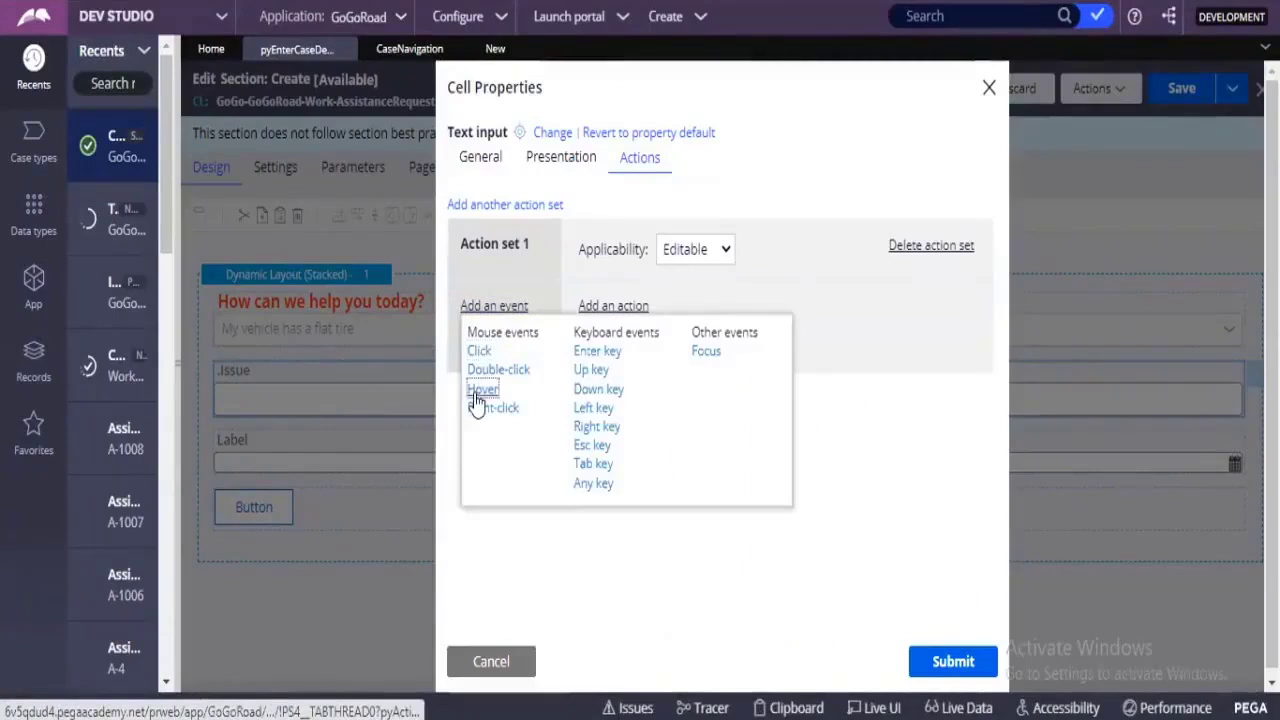
click(477, 398)
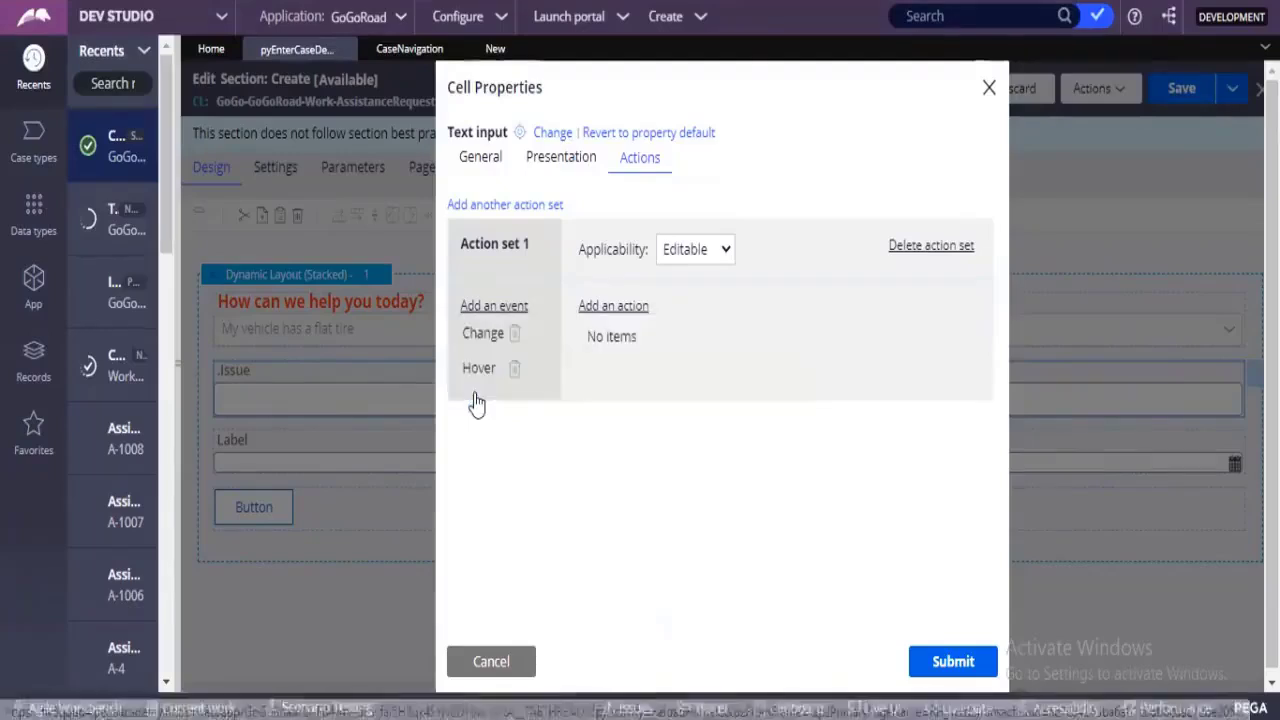
click(516, 337)
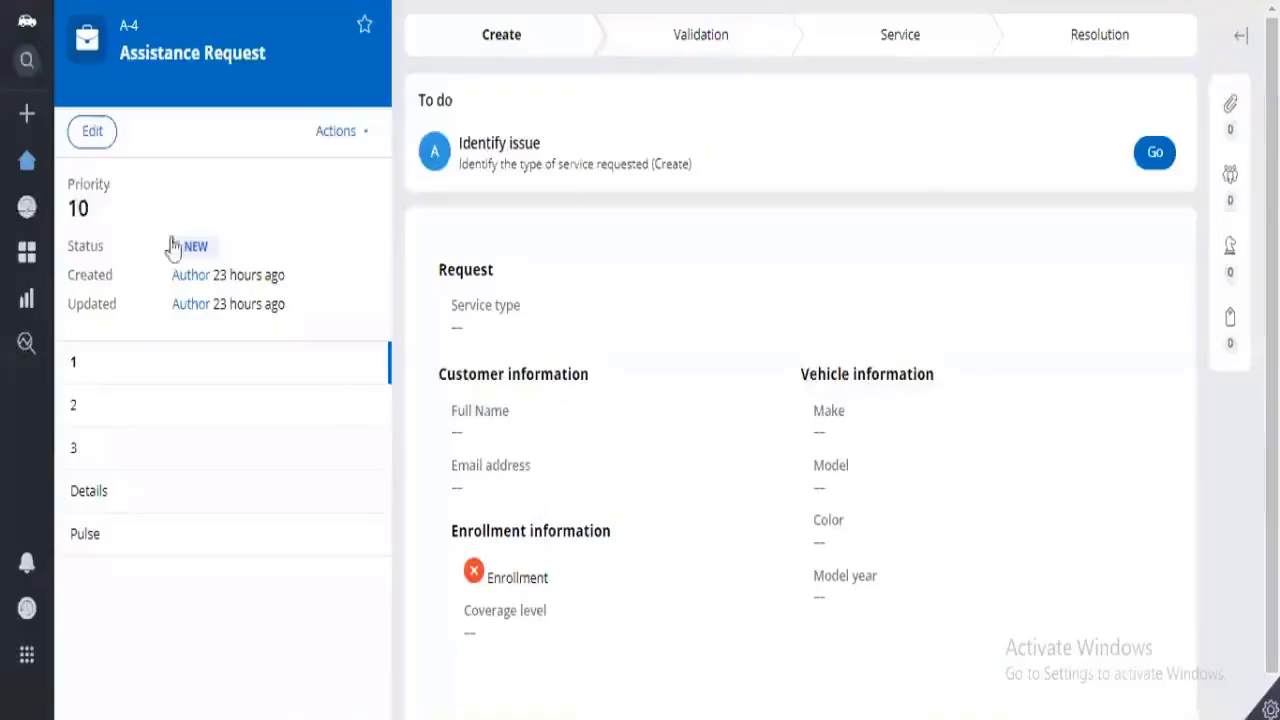
Step: Start a new Assistance Request in the portal, enter "dsbhshdhas" as the Issue, and leave the field to demonstrate a change
click(29, 114)
click(60, 156)
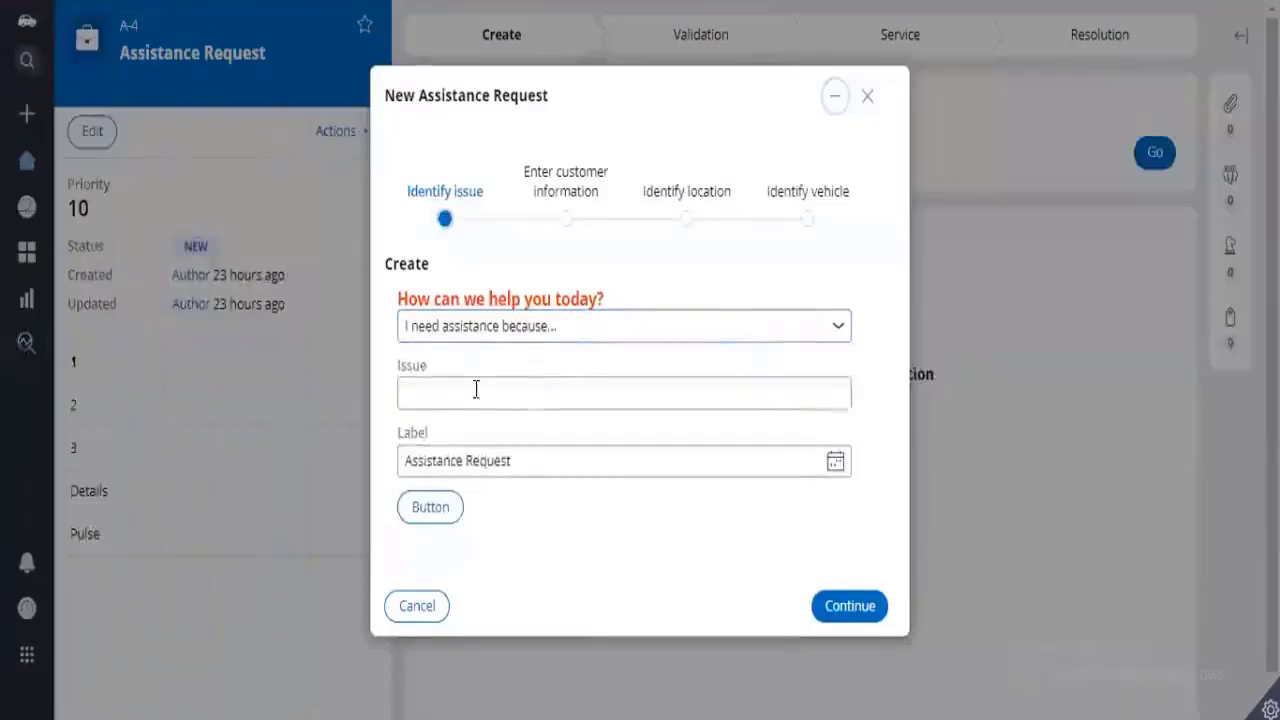
click(475, 389)
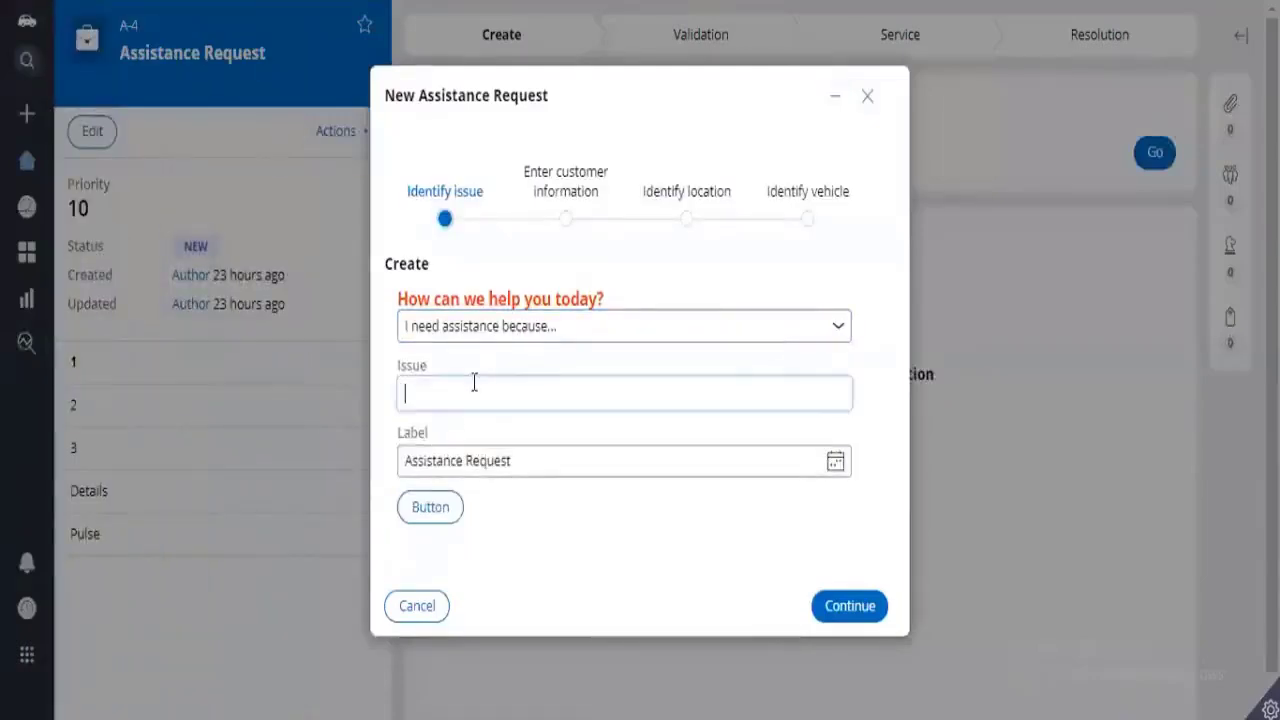
text(dsbhshdhas)
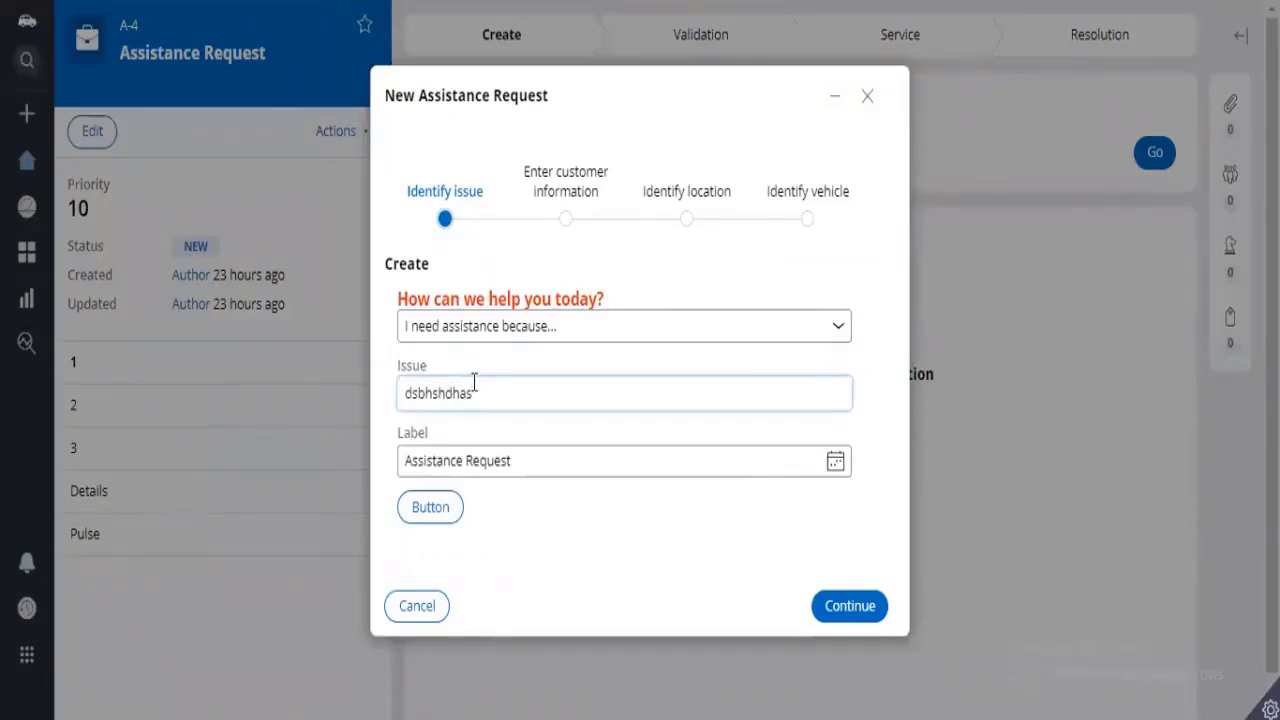
click(579, 457)
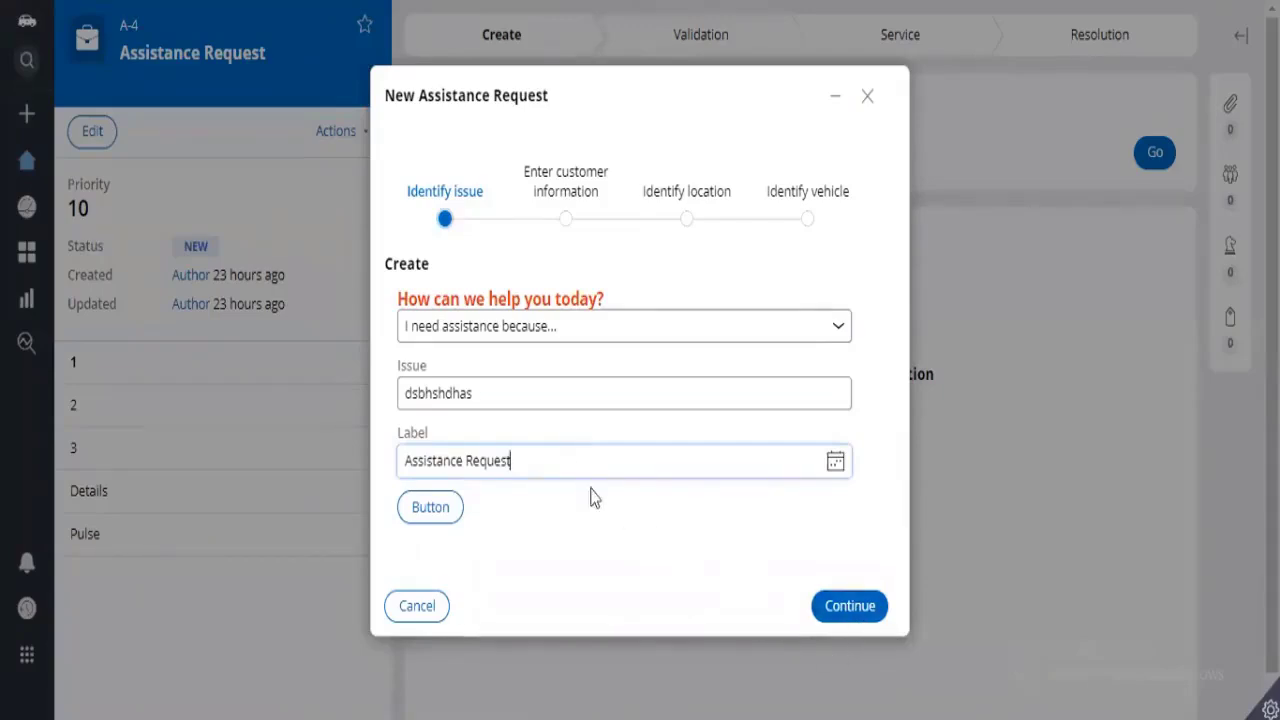
drag(471, 393, 401, 393)
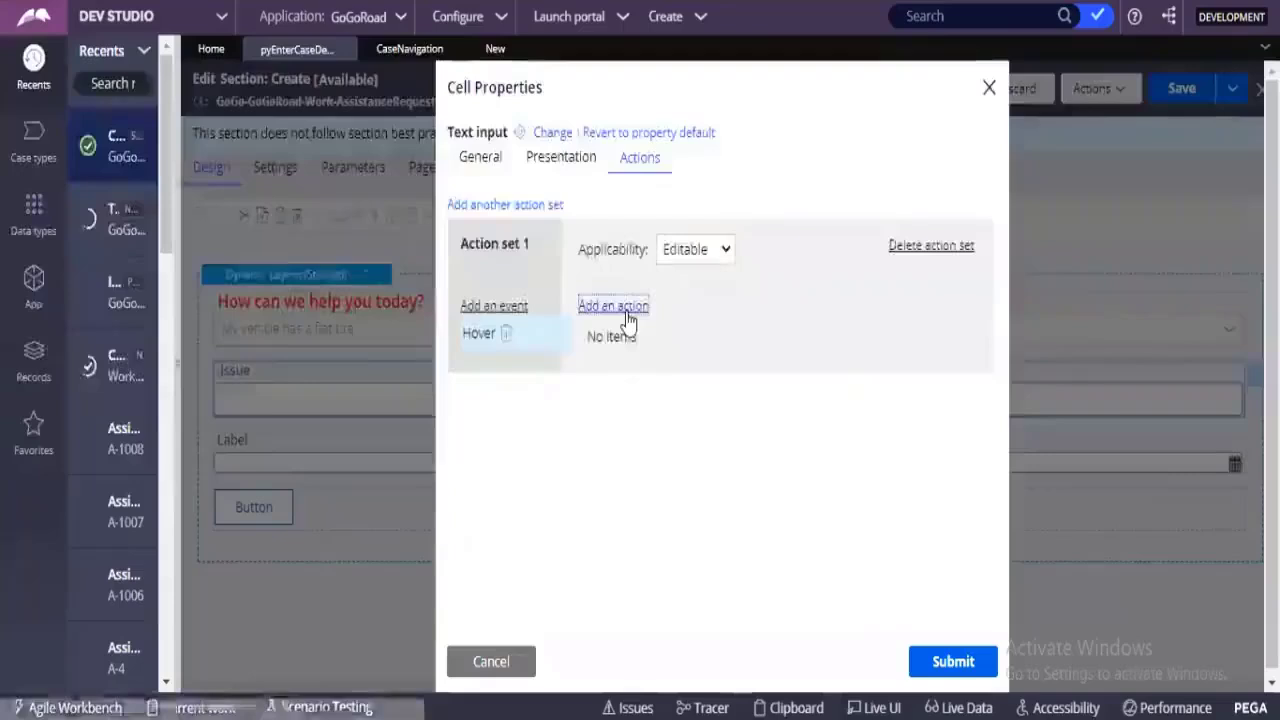
Step: Add a Show smart tip action with the message "test" to the Issue field's Hover event and save the section
click(627, 312)
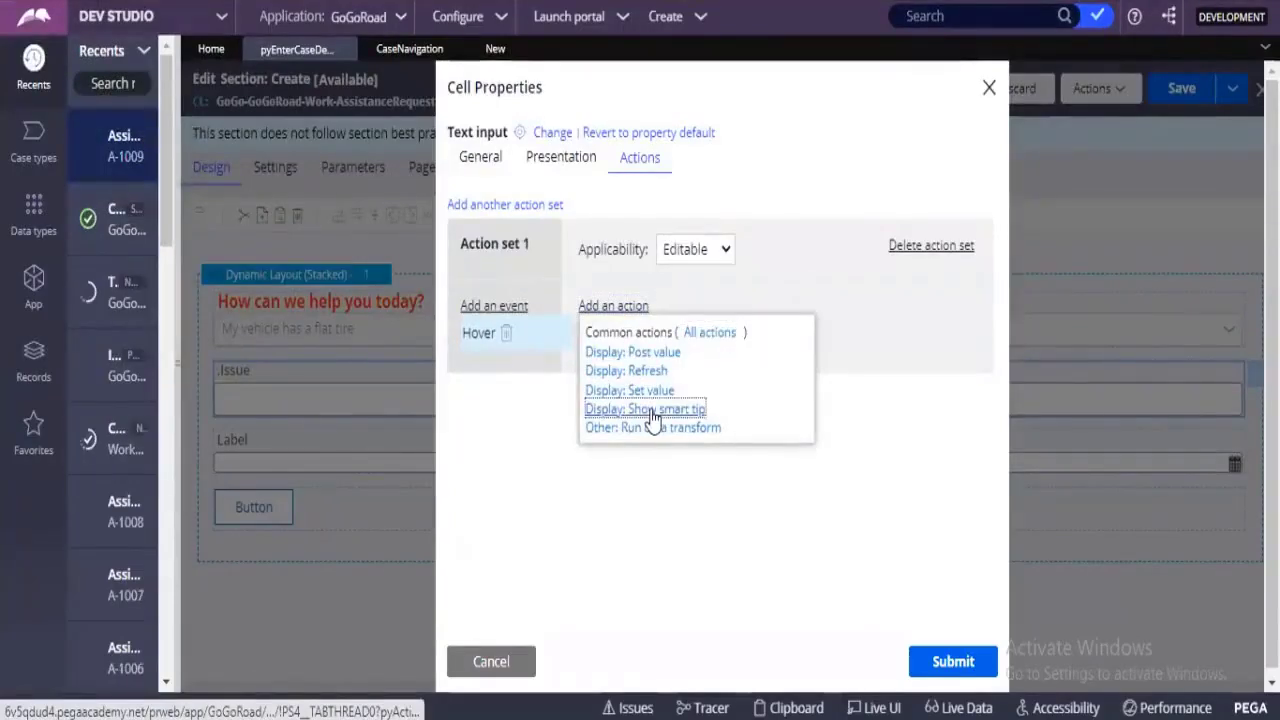
click(646, 409)
click(744, 465)
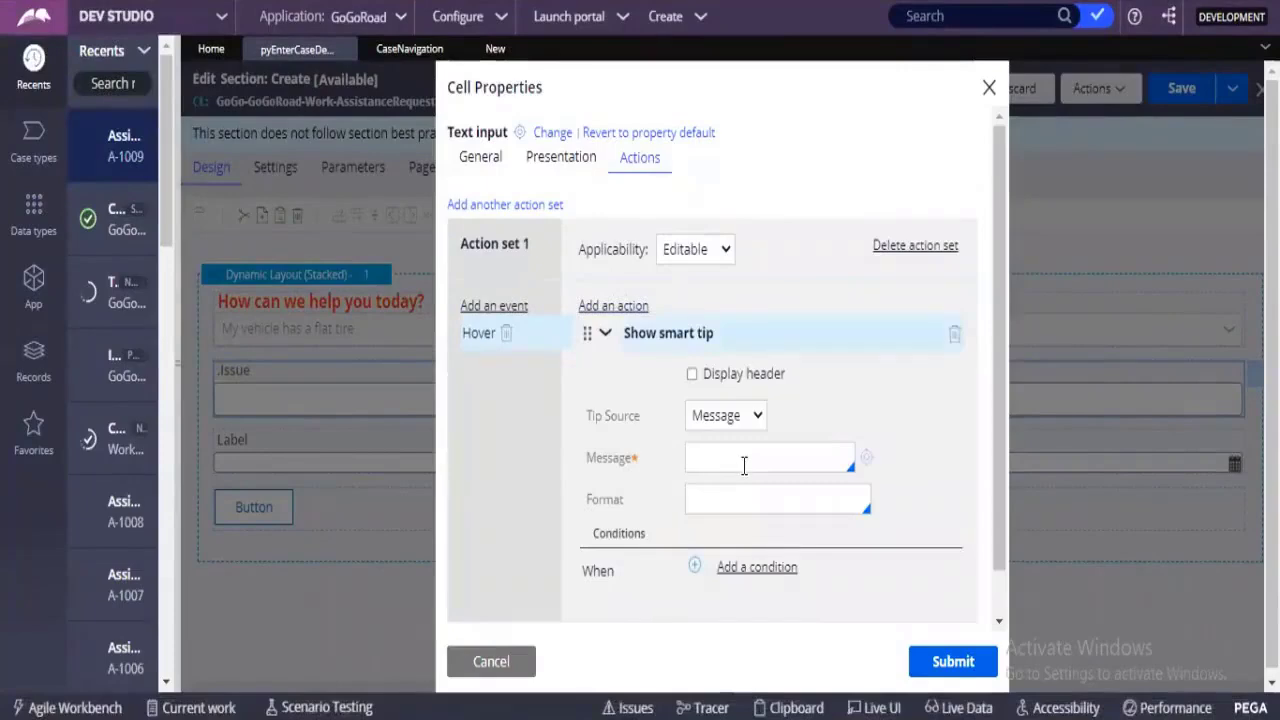
text("test")
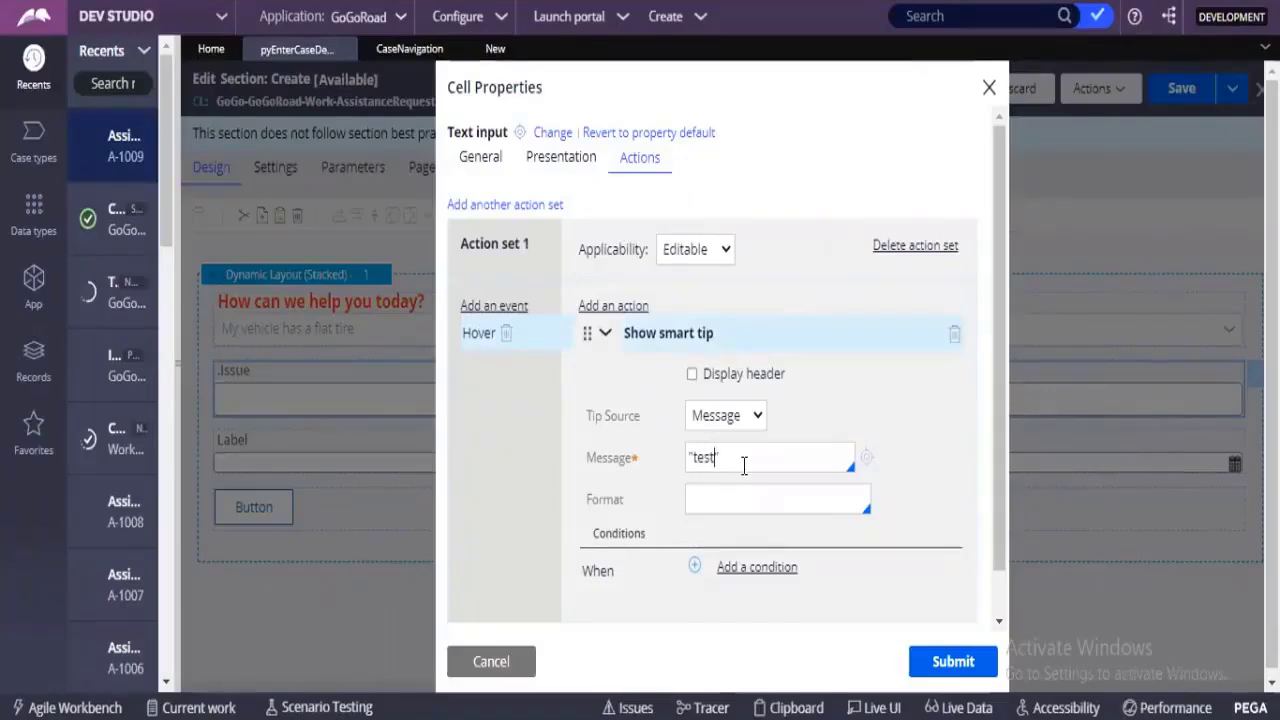
click(936, 655)
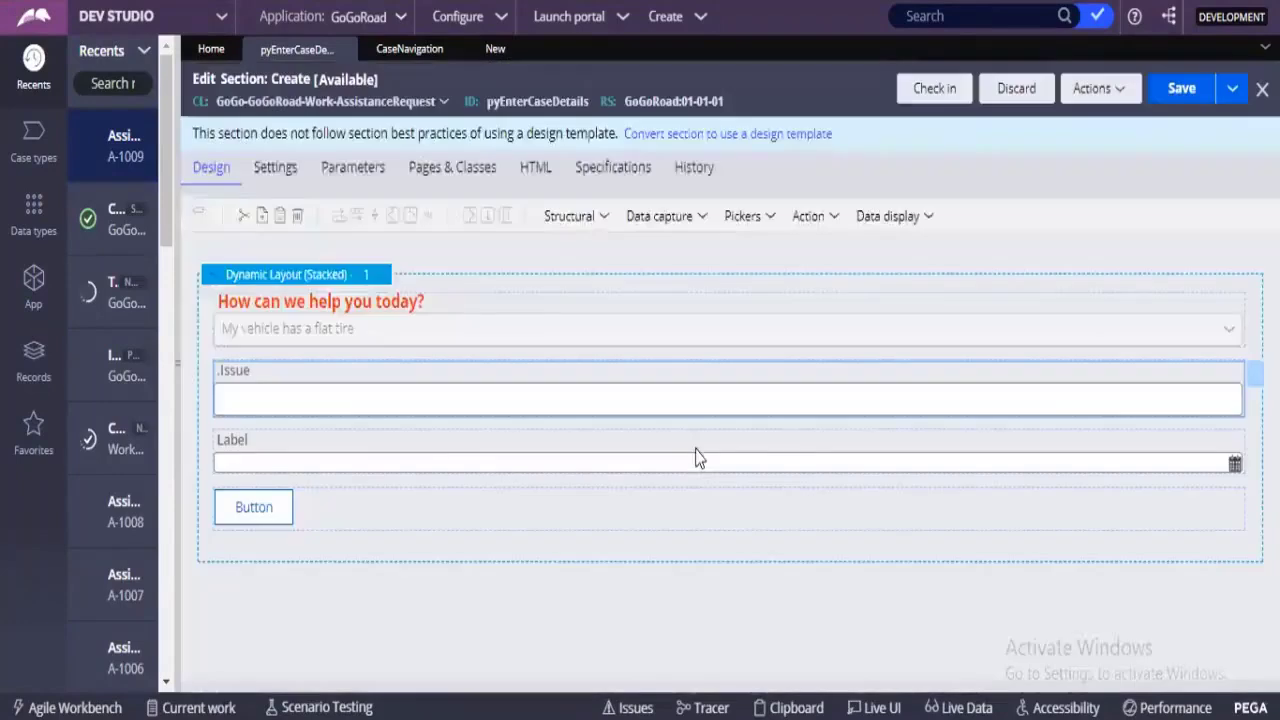
click(1181, 88)
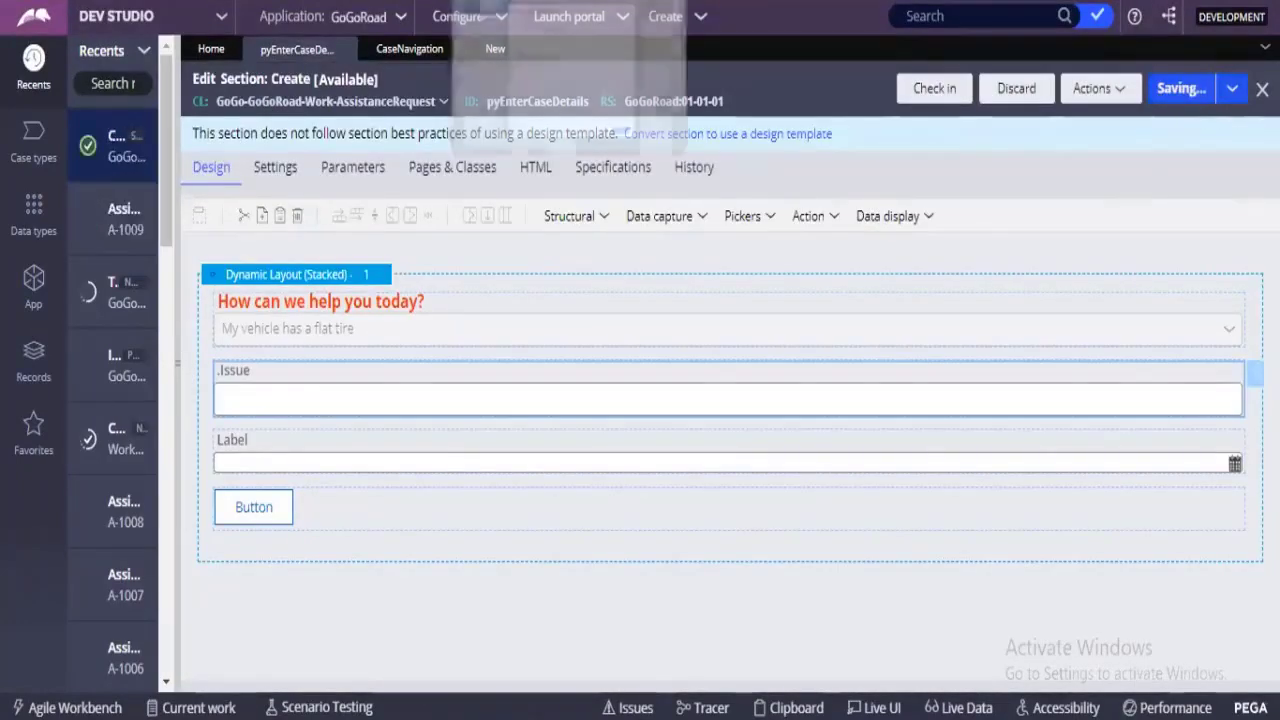
Step: Discard the open Assistance Request in the portal and start a new one to check the Issue field's smart tip
click(560, 2)
click(868, 97)
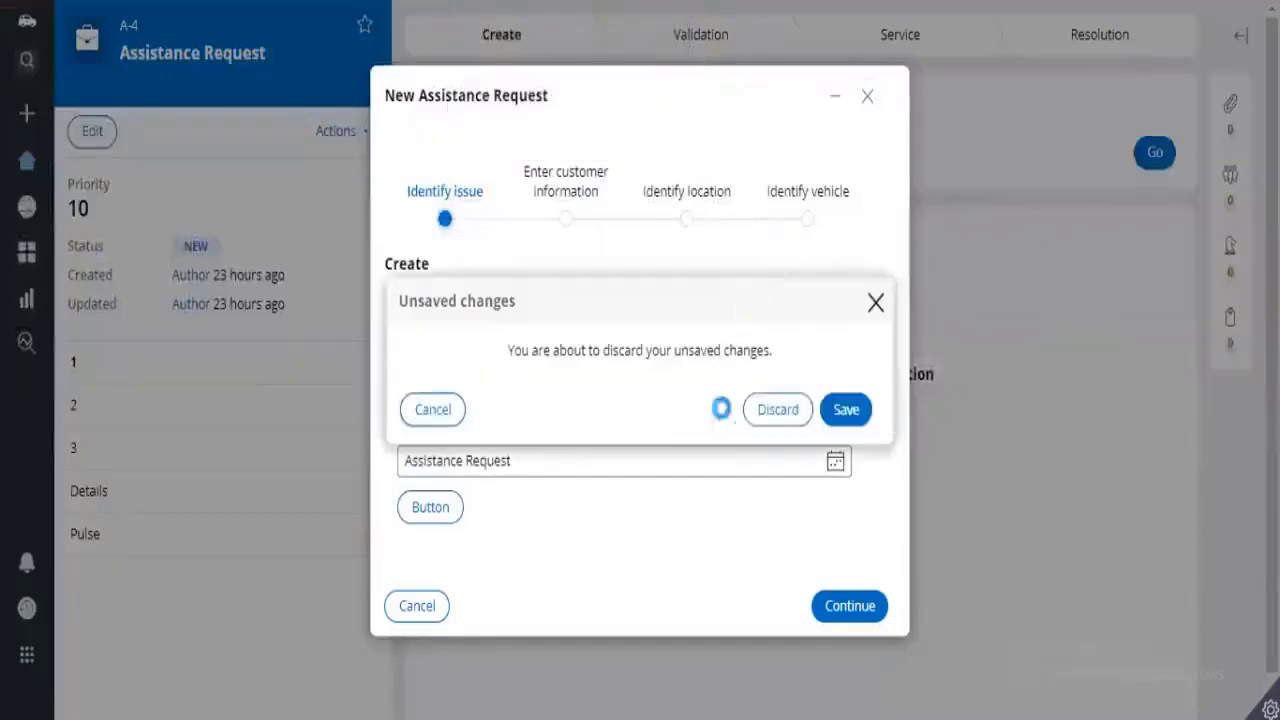
click(789, 423)
click(22, 120)
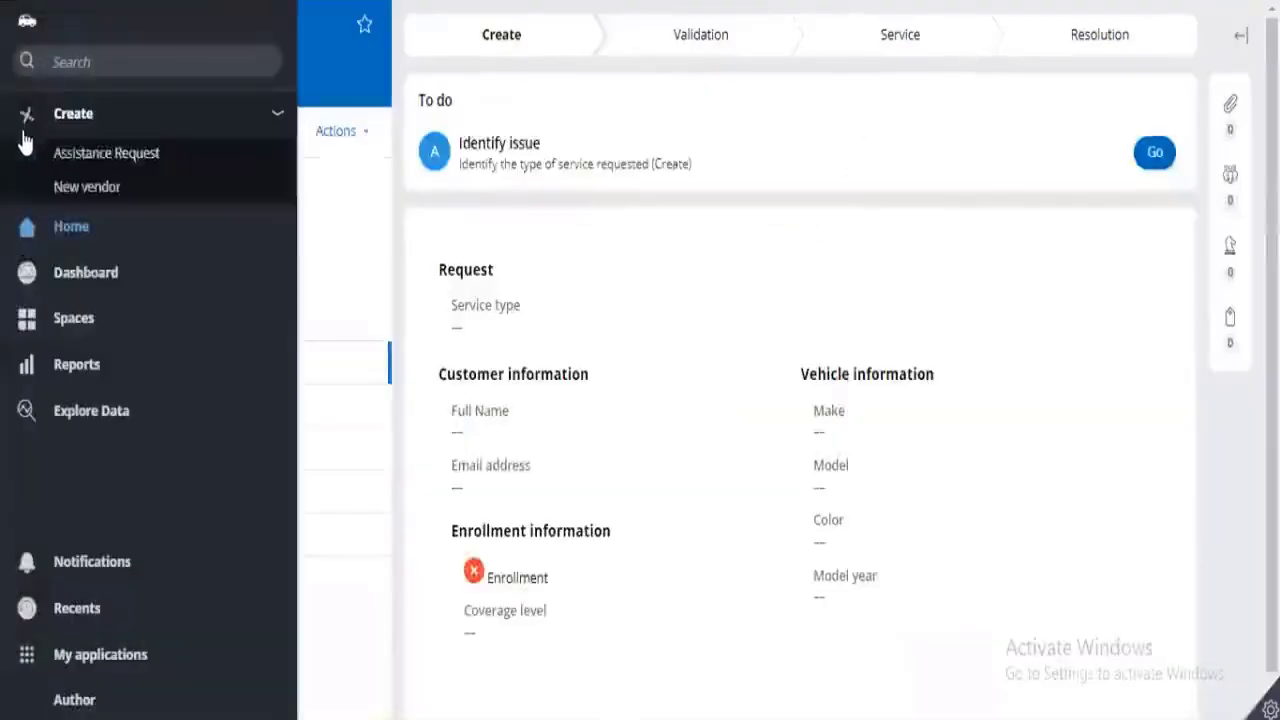
click(97, 151)
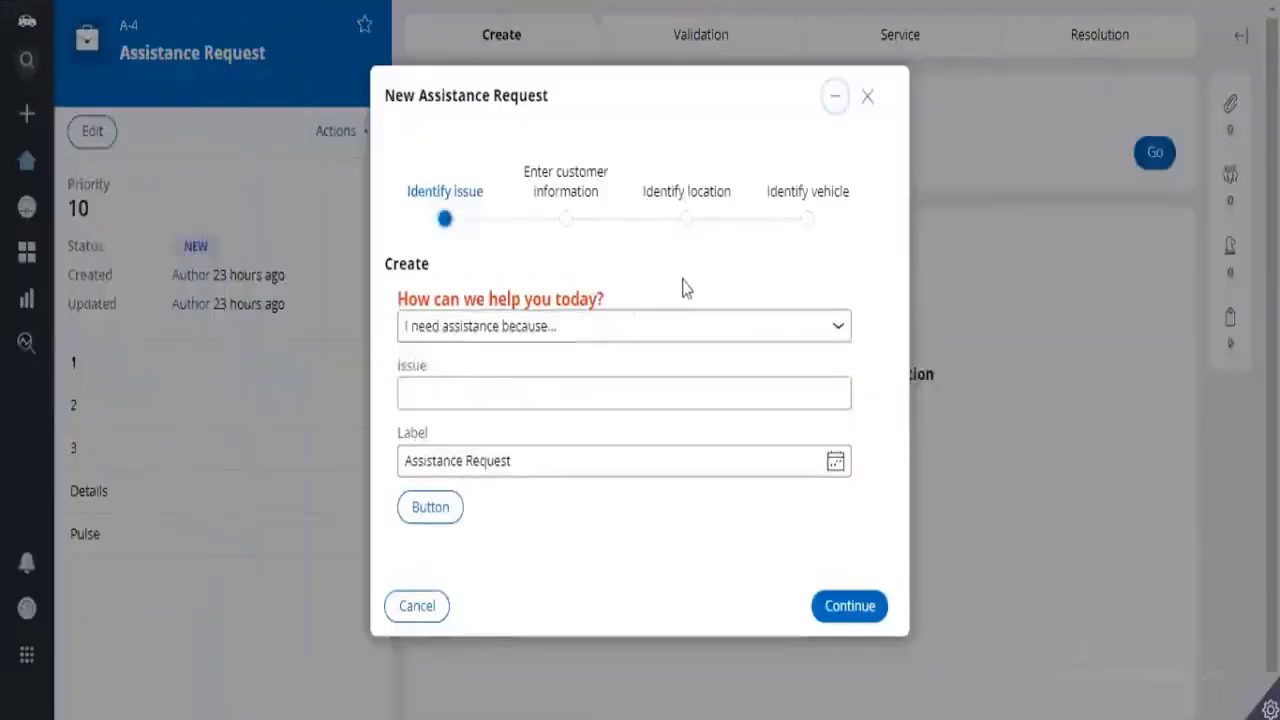
click(457, 396)
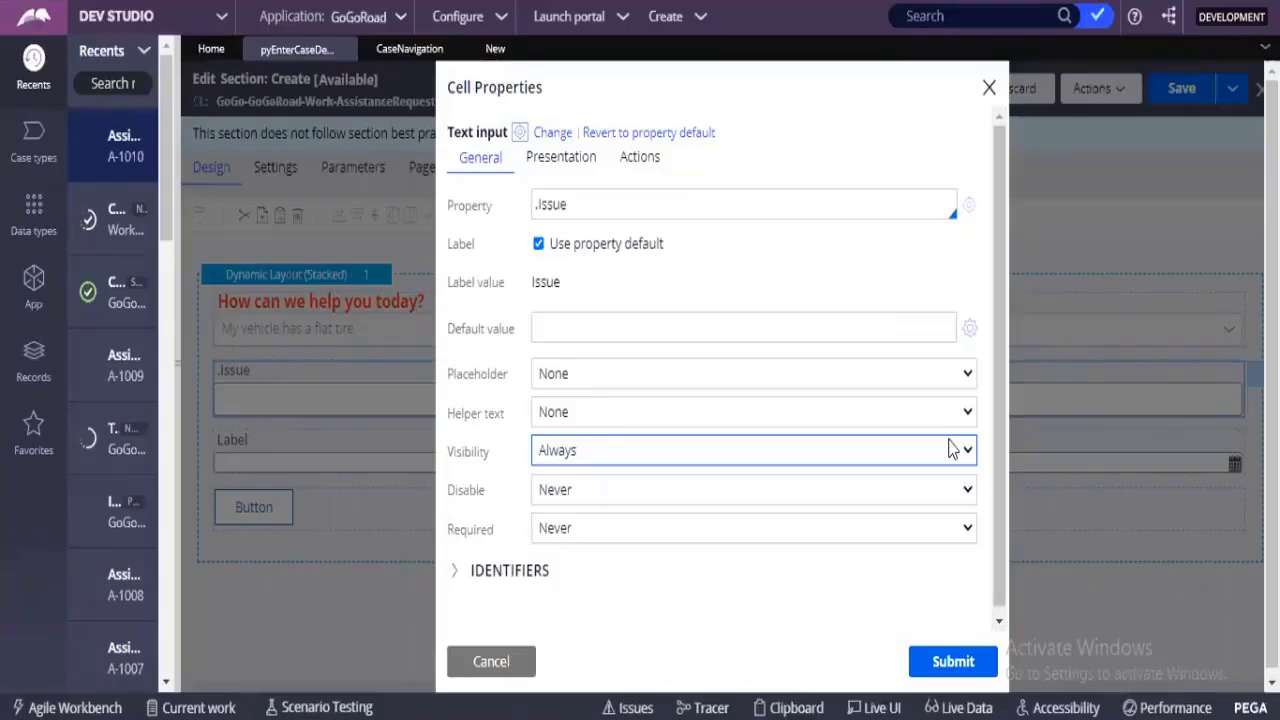
Step: Show the records explorer at a wider width and expand its Security category
click(33, 358)
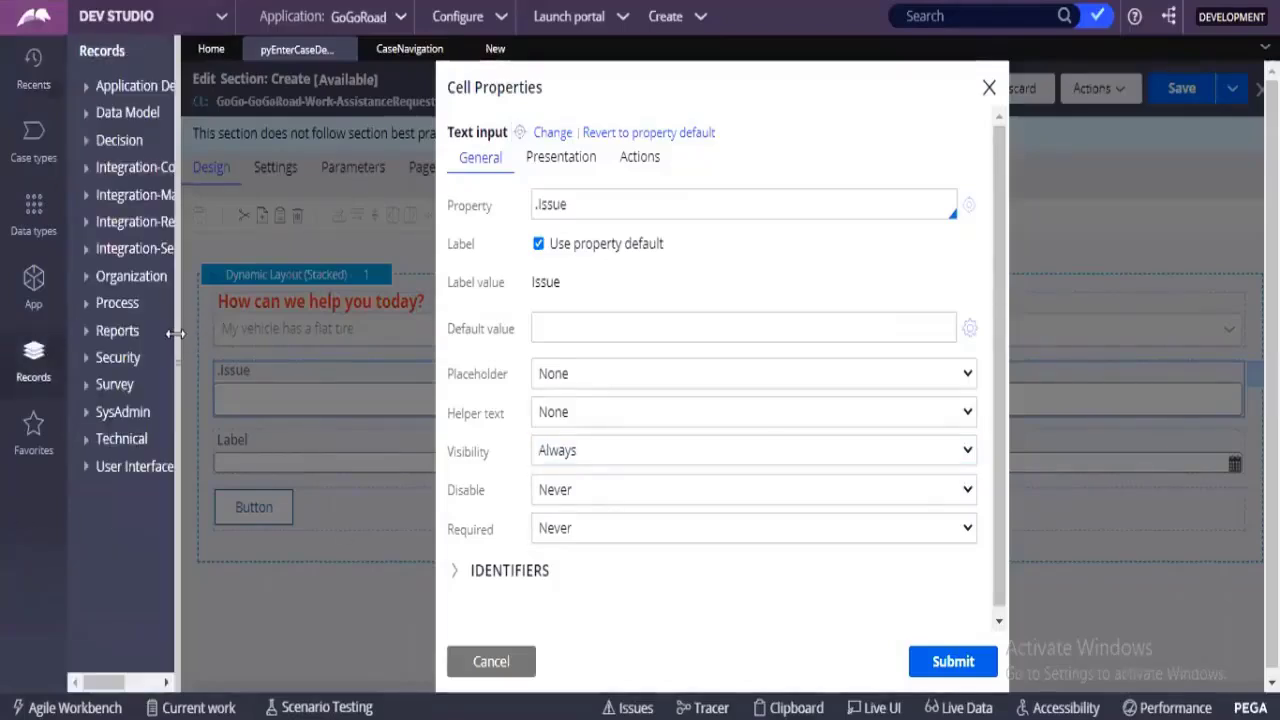
drag(177, 334, 297, 347)
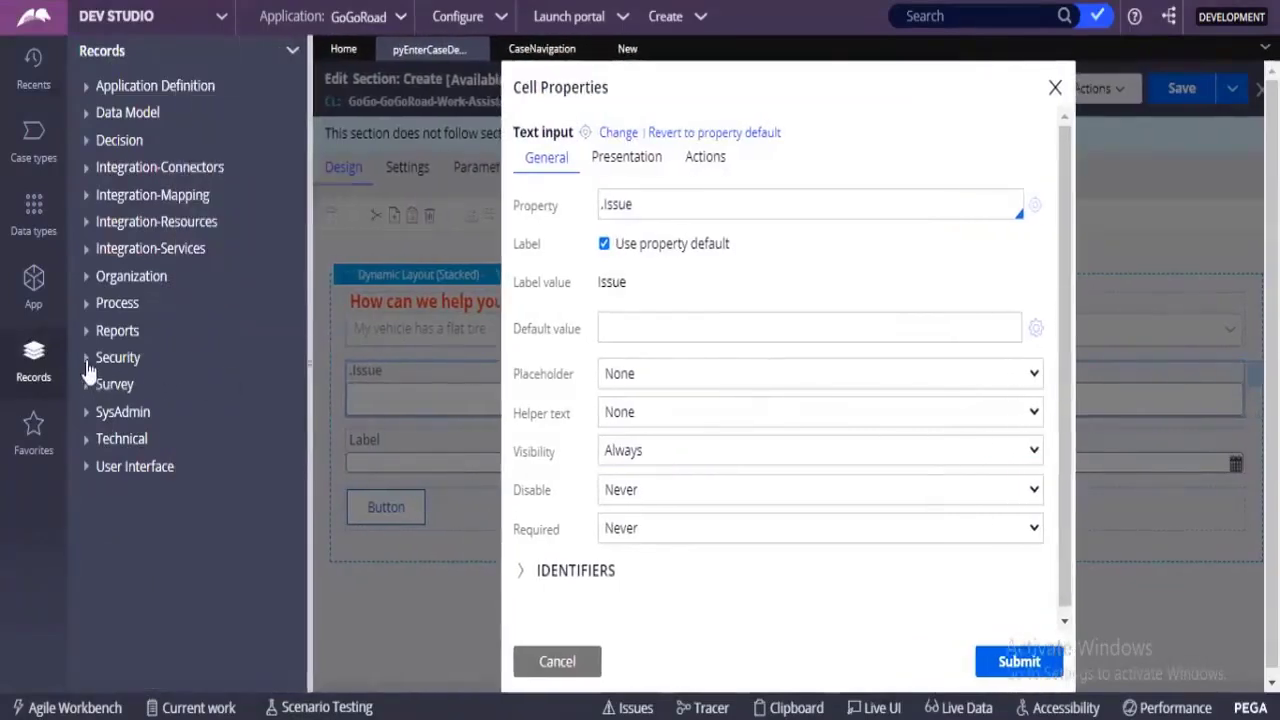
click(97, 360)
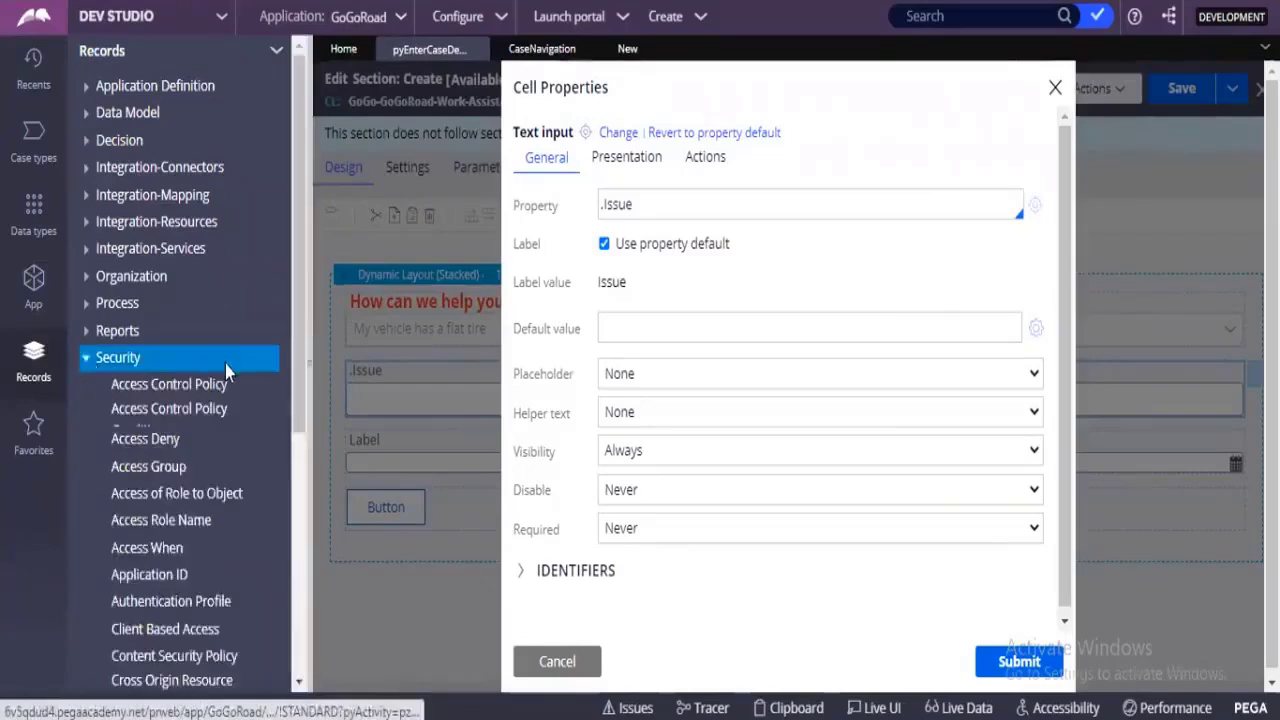
Step: Open the pyPropertyRead policy for Data-Admin-Operator-ID from the Access Control Policy records in the Security category
scroll(210, 345, down, 2)
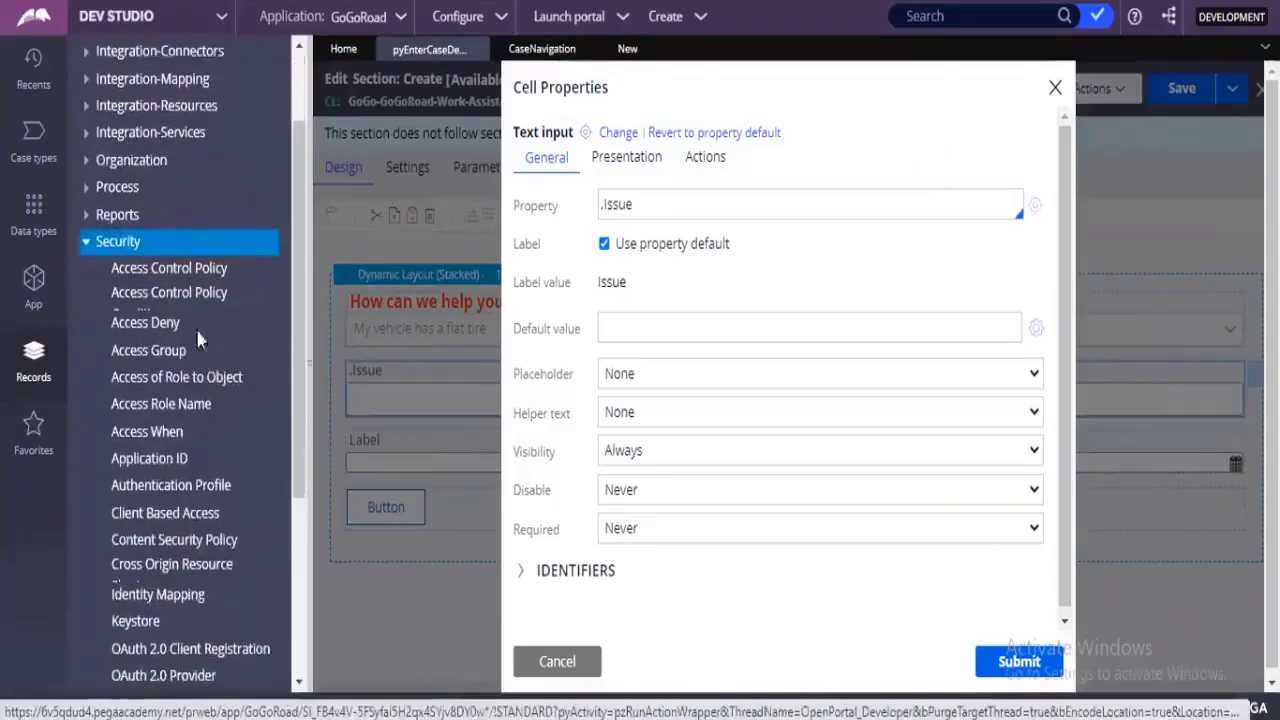
click(207, 268)
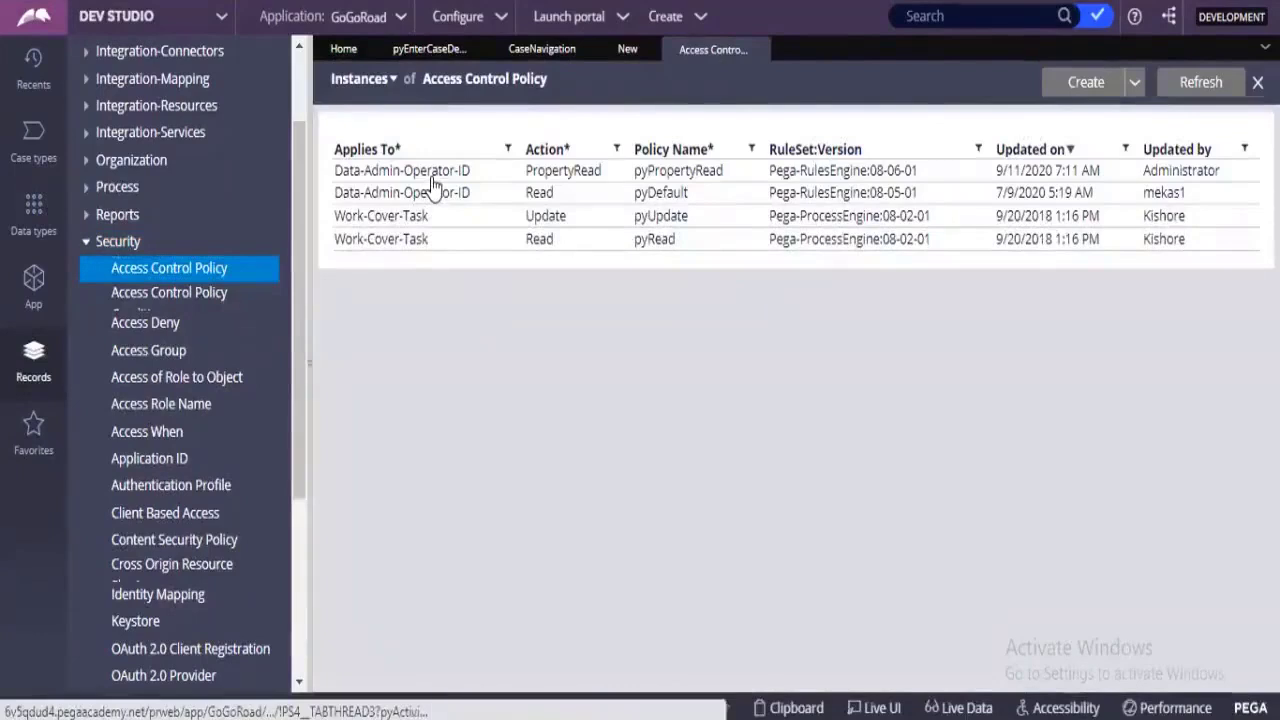
click(547, 176)
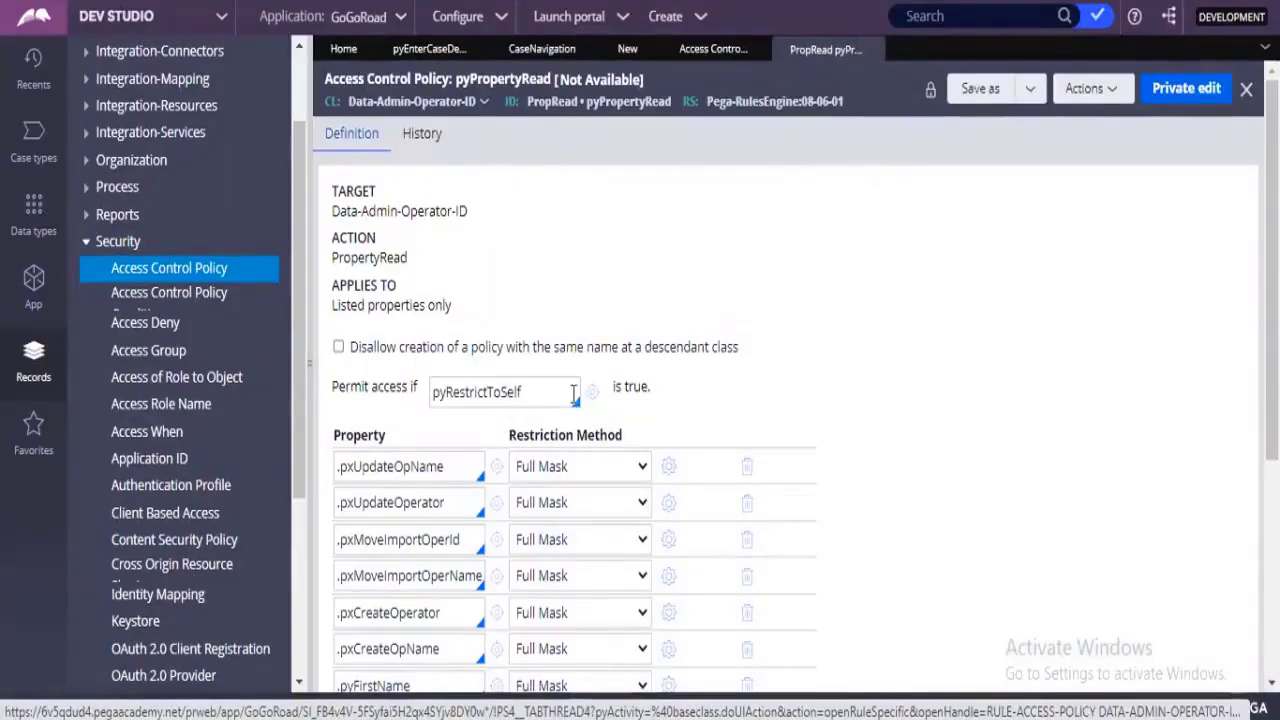
Step: Examine the policy's restricted properties and the restriction methods offered for .pxUpdateOpName
scroll(583, 395, down, 2)
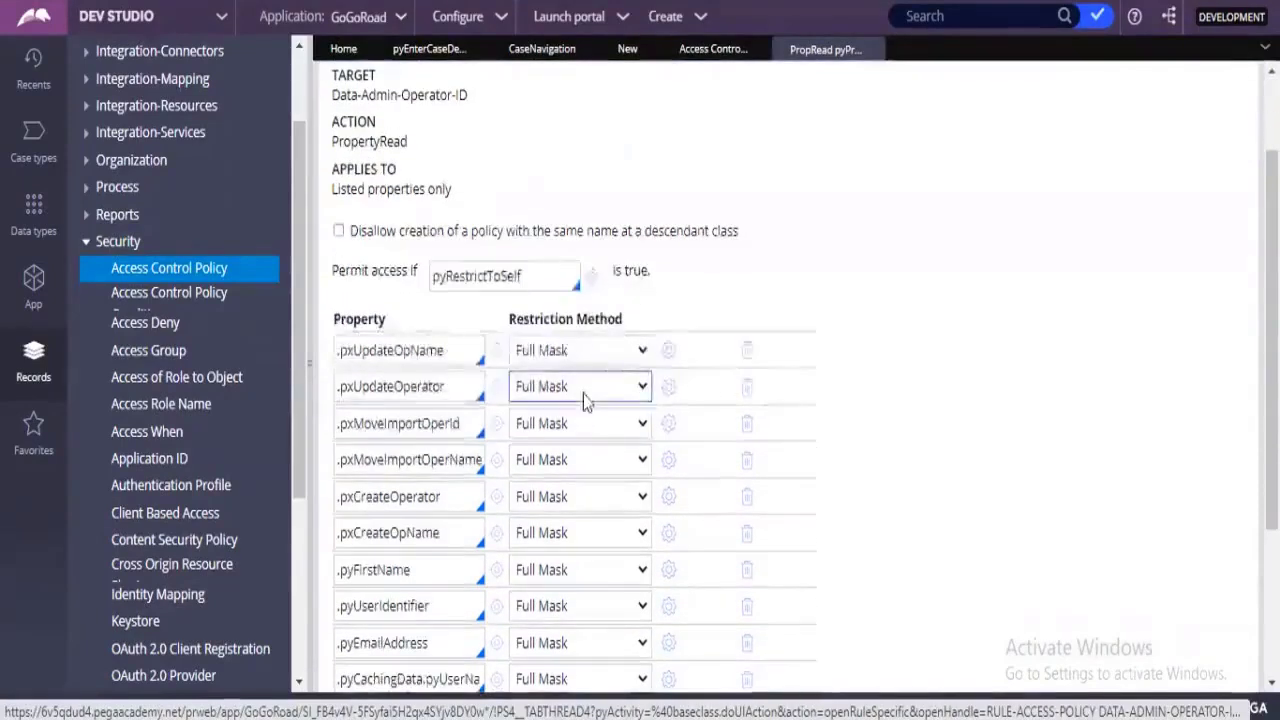
click(576, 352)
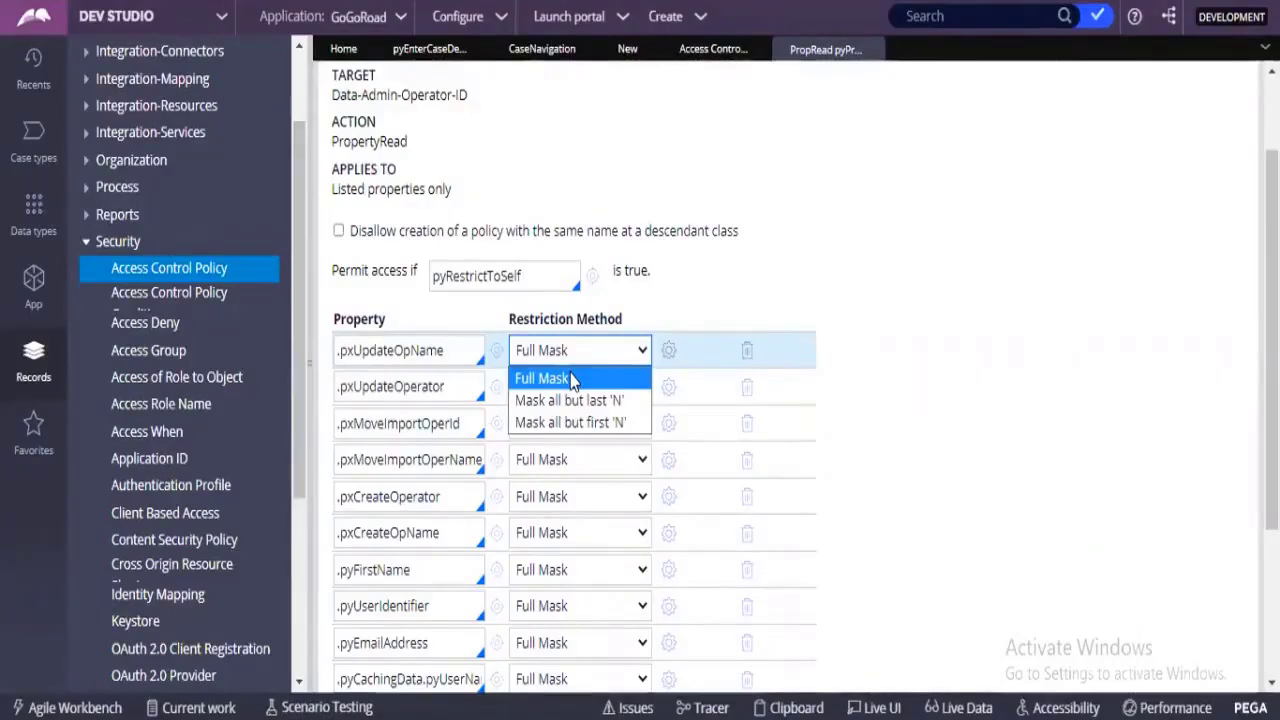
click(458, 352)
drag(458, 352, 336, 350)
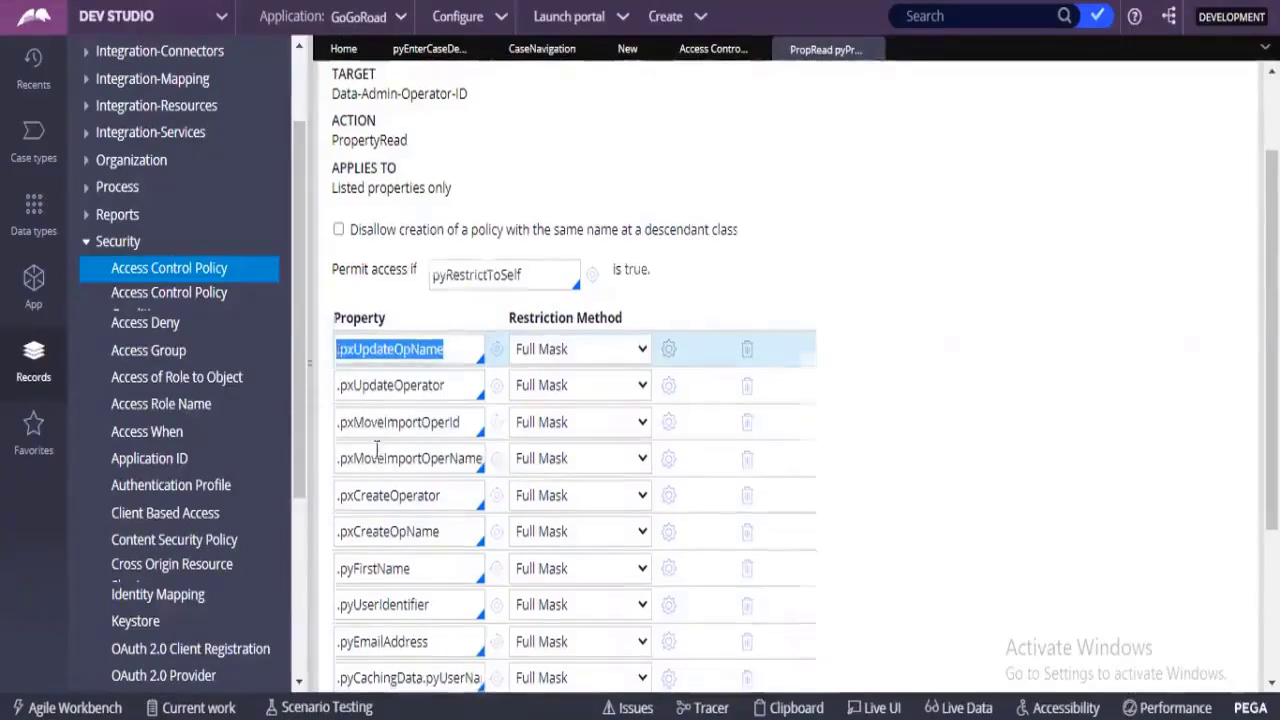
scroll(370, 445, down, 3)
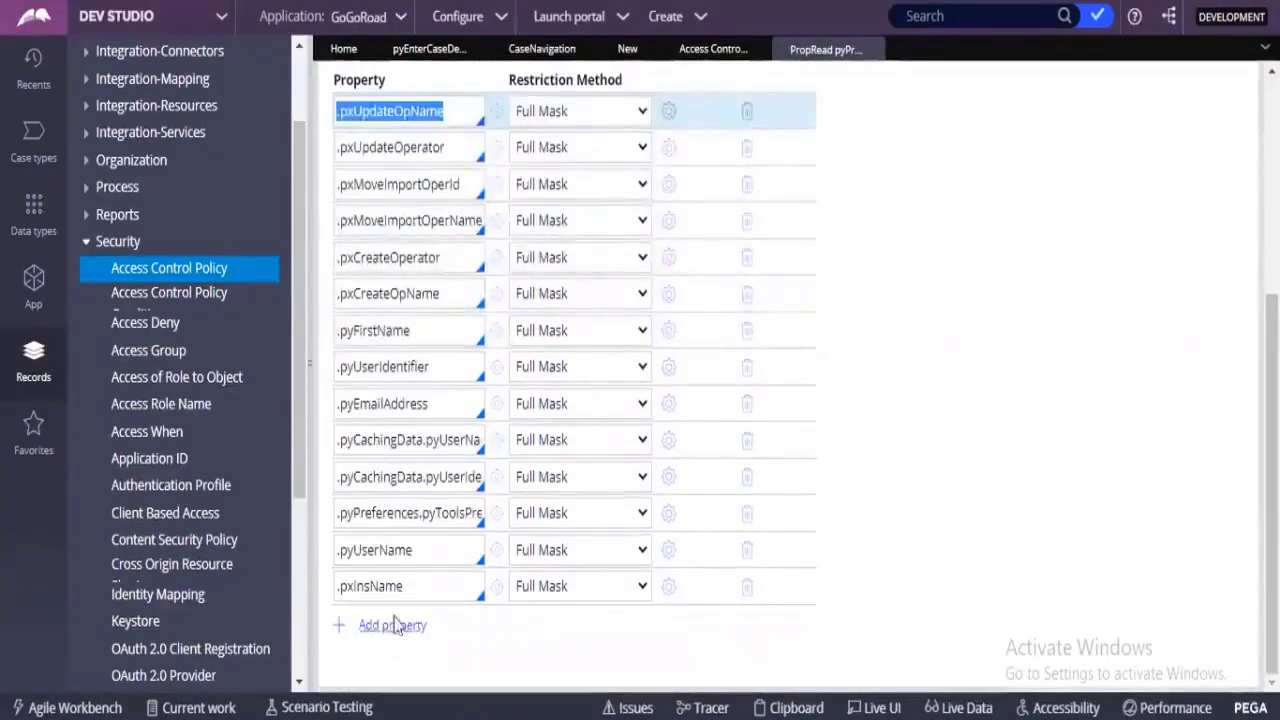
scroll(420, 546, up, 3)
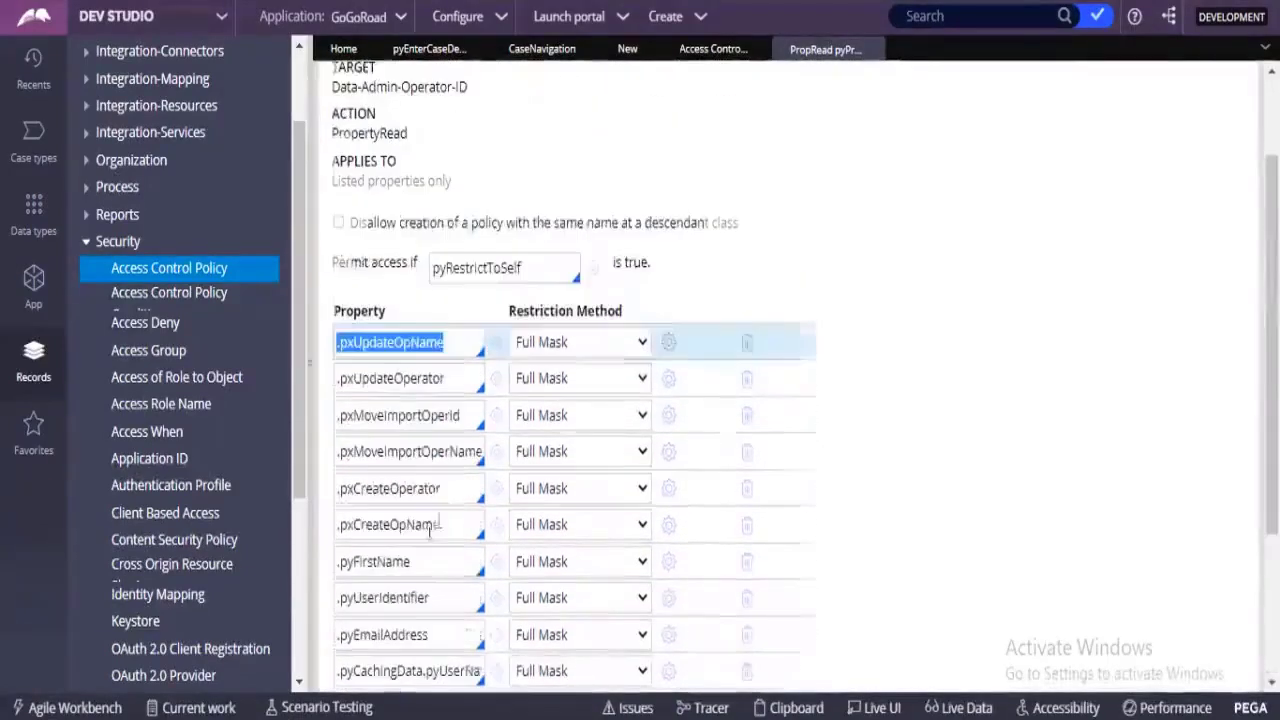
Step: Set the restriction method of .pxUpdateOpName to Mask all but last 'N' and open its masking and formatting options
click(596, 348)
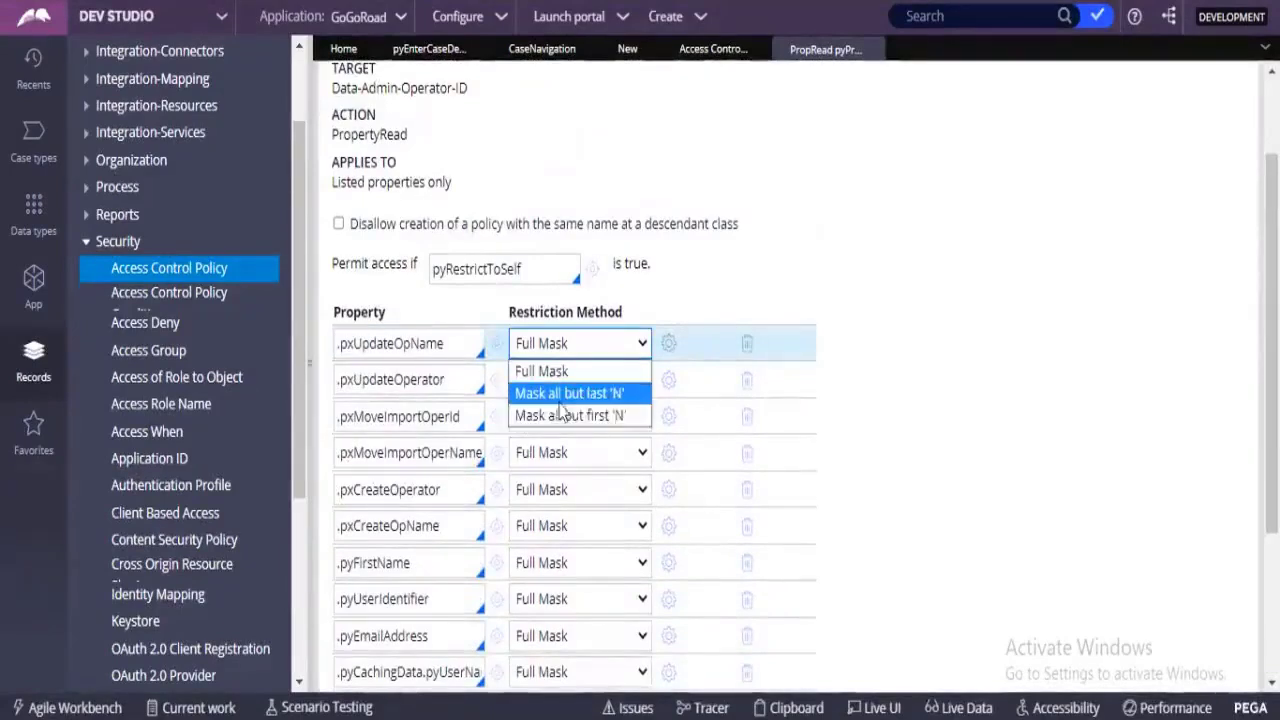
click(620, 395)
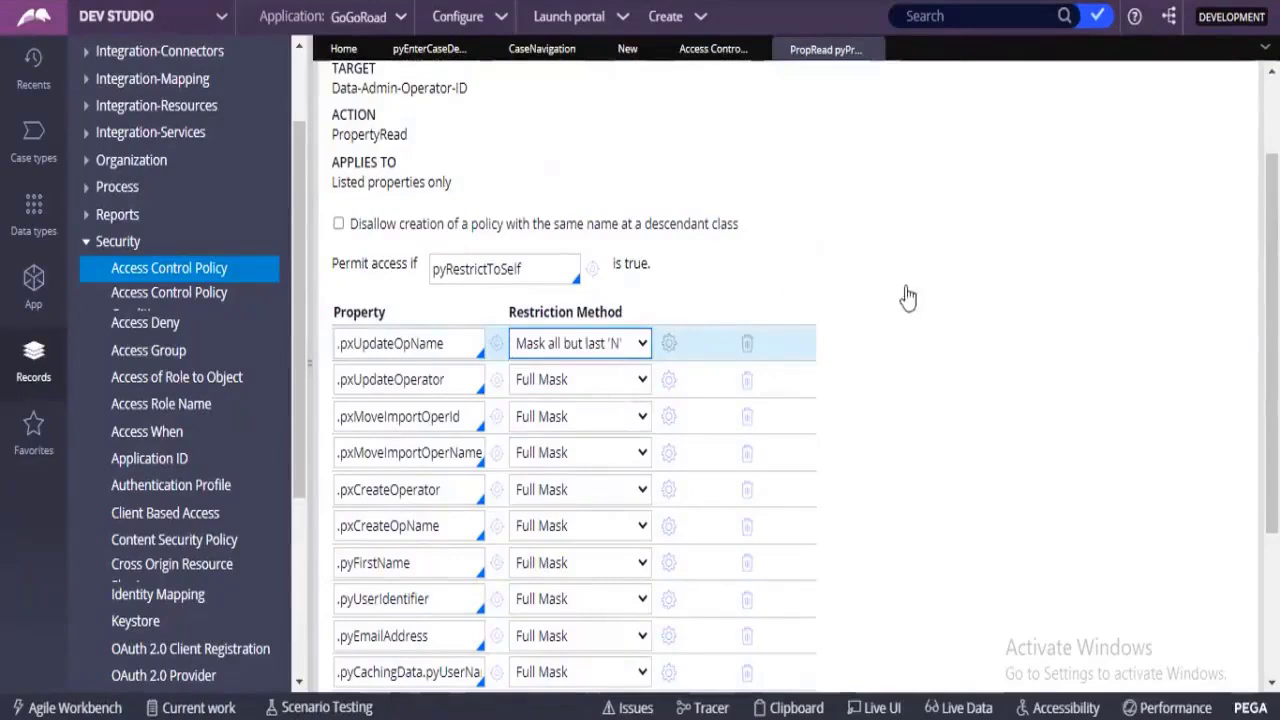
click(852, 313)
click(670, 344)
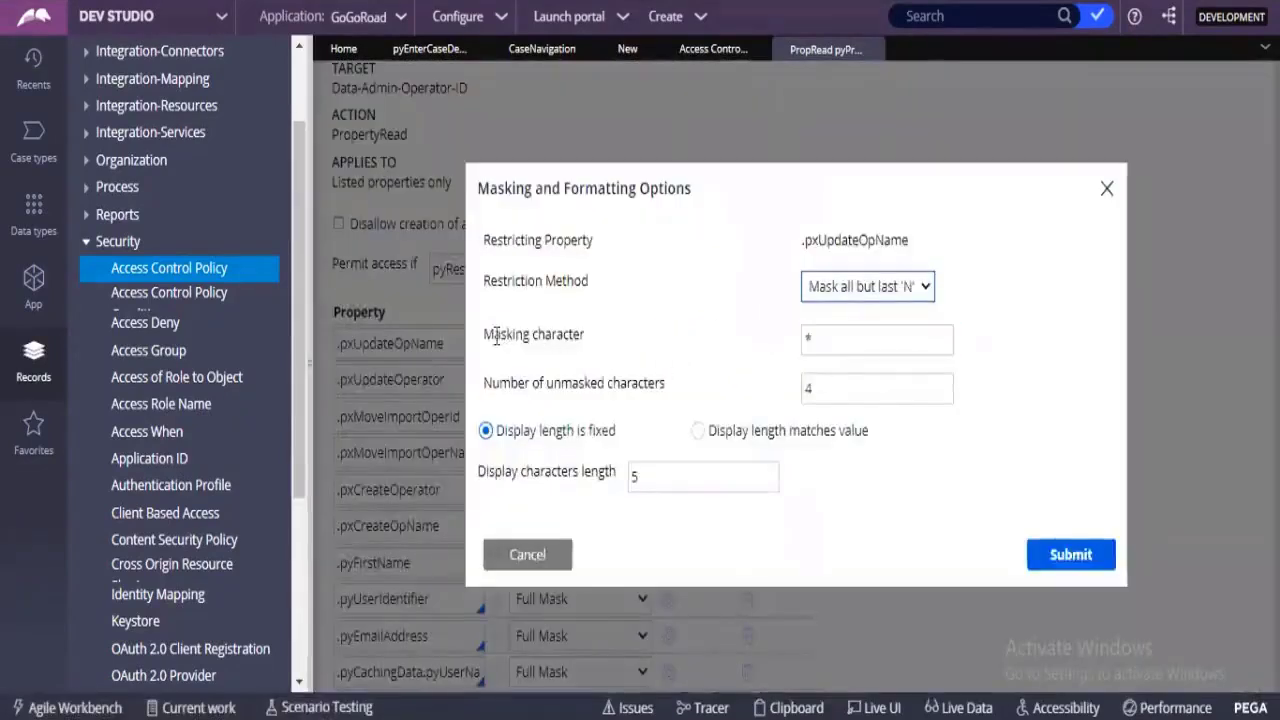
Step: Review the masking character and number of unmasked characters settings for .pxUpdateOpName
drag(492, 334, 795, 360)
click(834, 342)
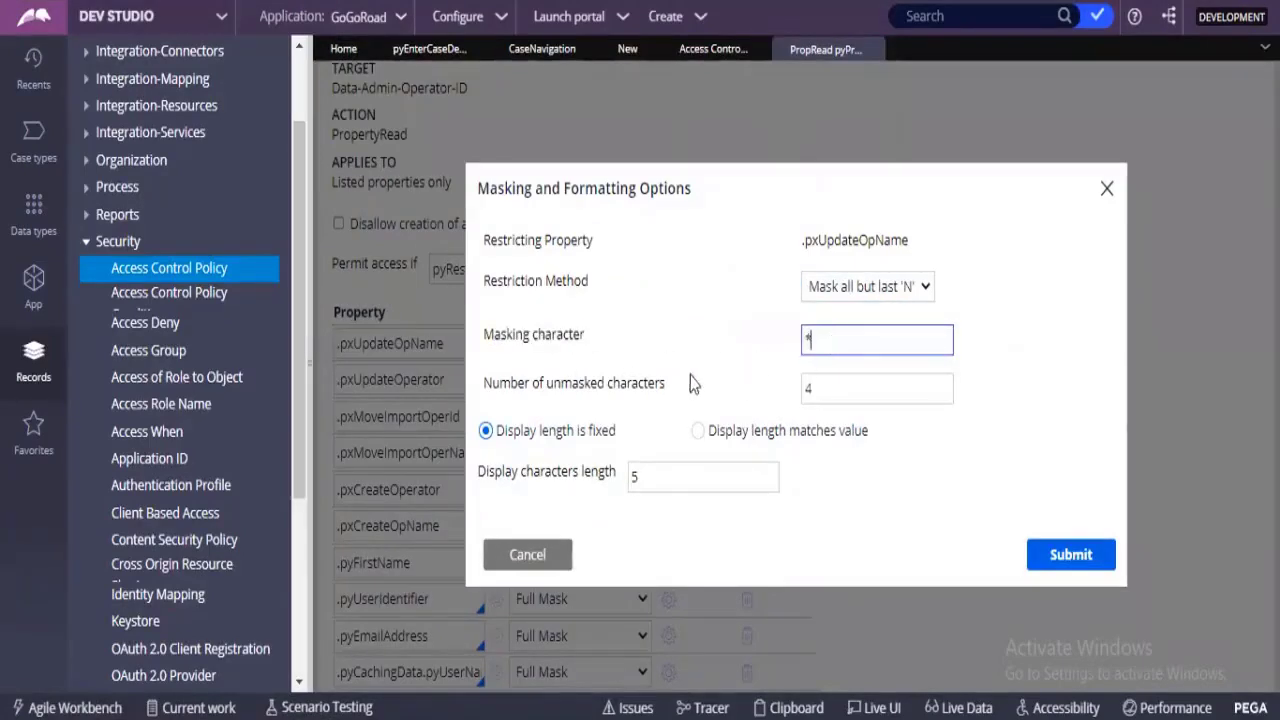
drag(499, 385, 690, 401)
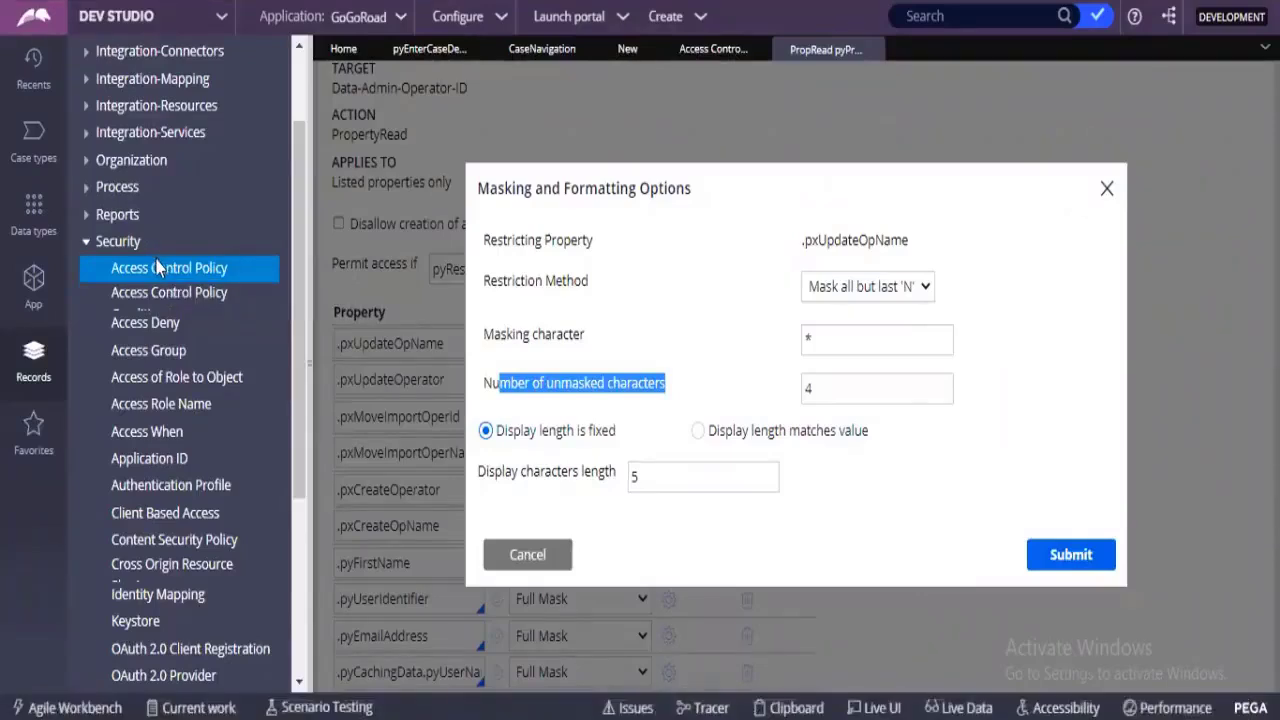
Step: Check the property bound to the section's Issue field, then return to the masking character setting in the pyPropertyRead policy
click(535, 48)
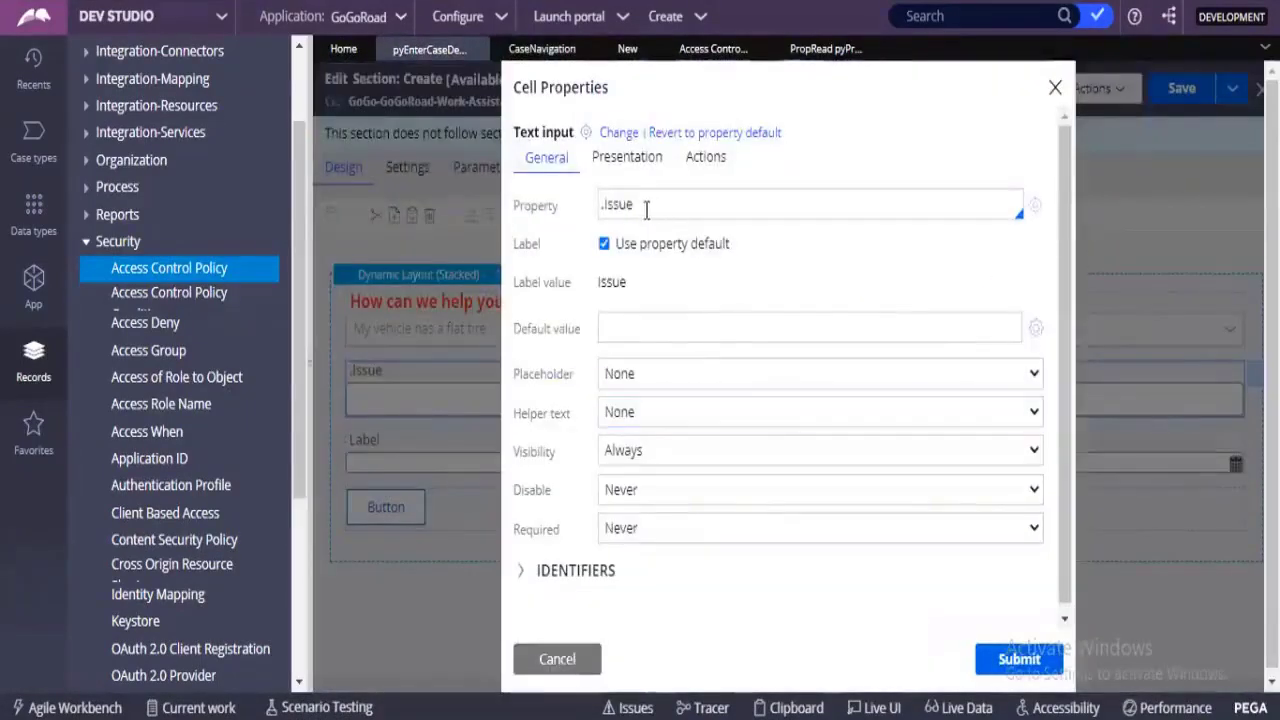
drag(646, 206, 567, 207)
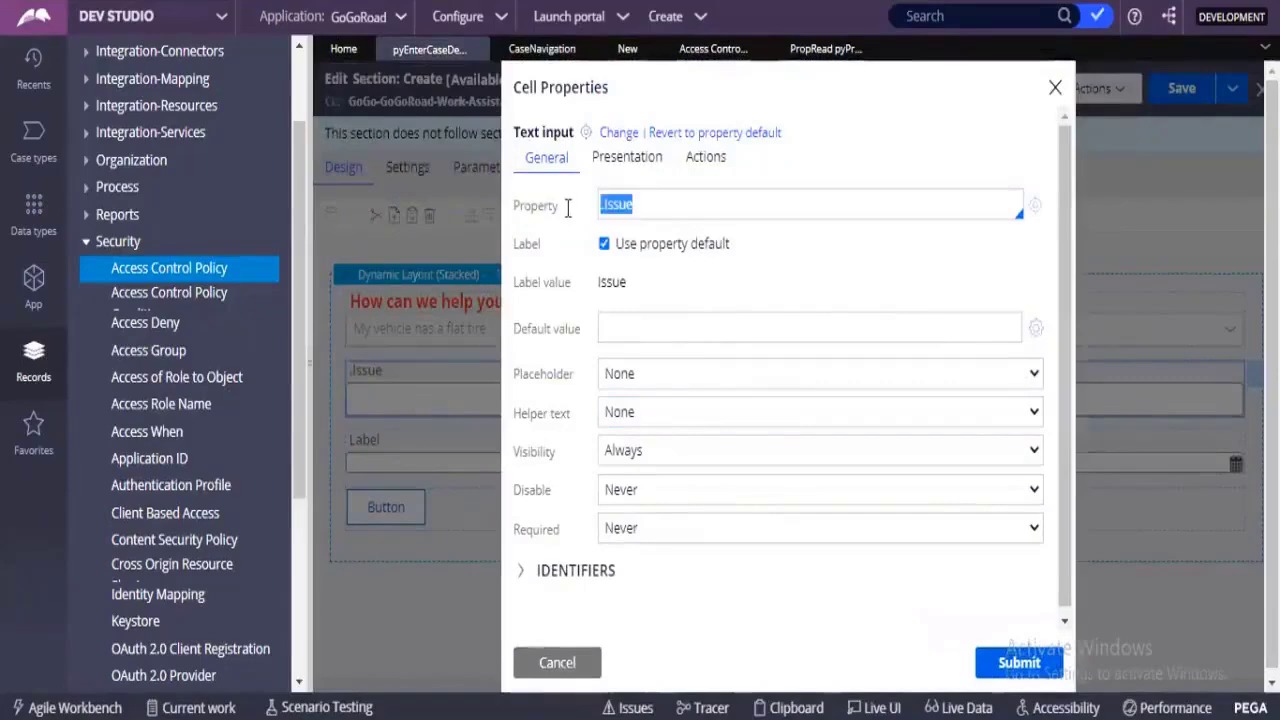
click(708, 50)
click(812, 48)
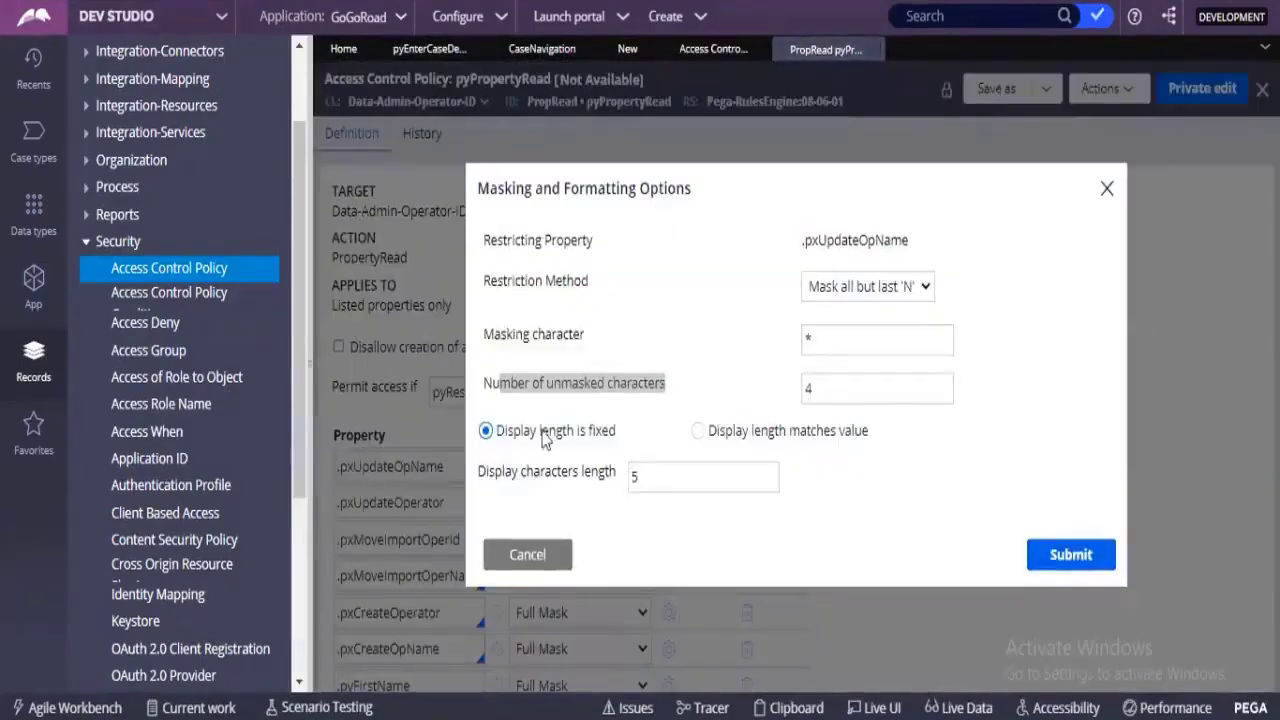
click(840, 336)
drag(834, 337, 809, 337)
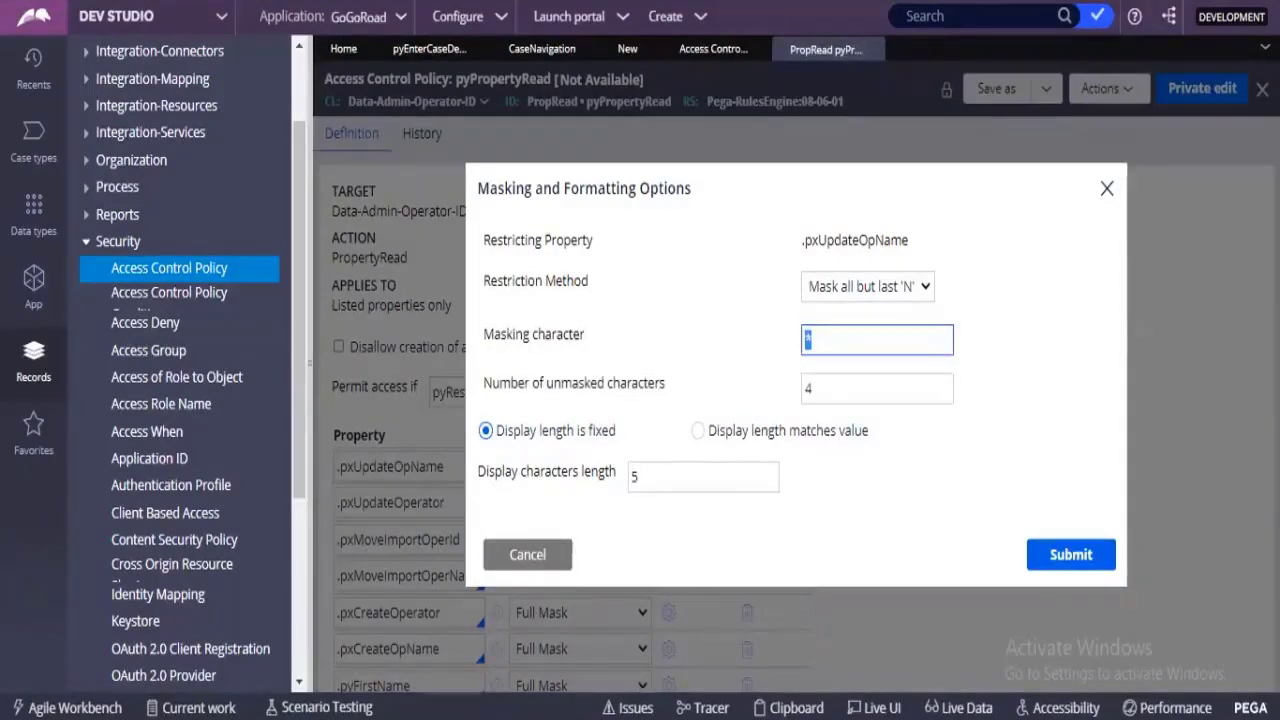
Step: Switch to Notepad, add the masking example "***********512" and a second masked example below it, and return to Dev Studio
click(702, 718)
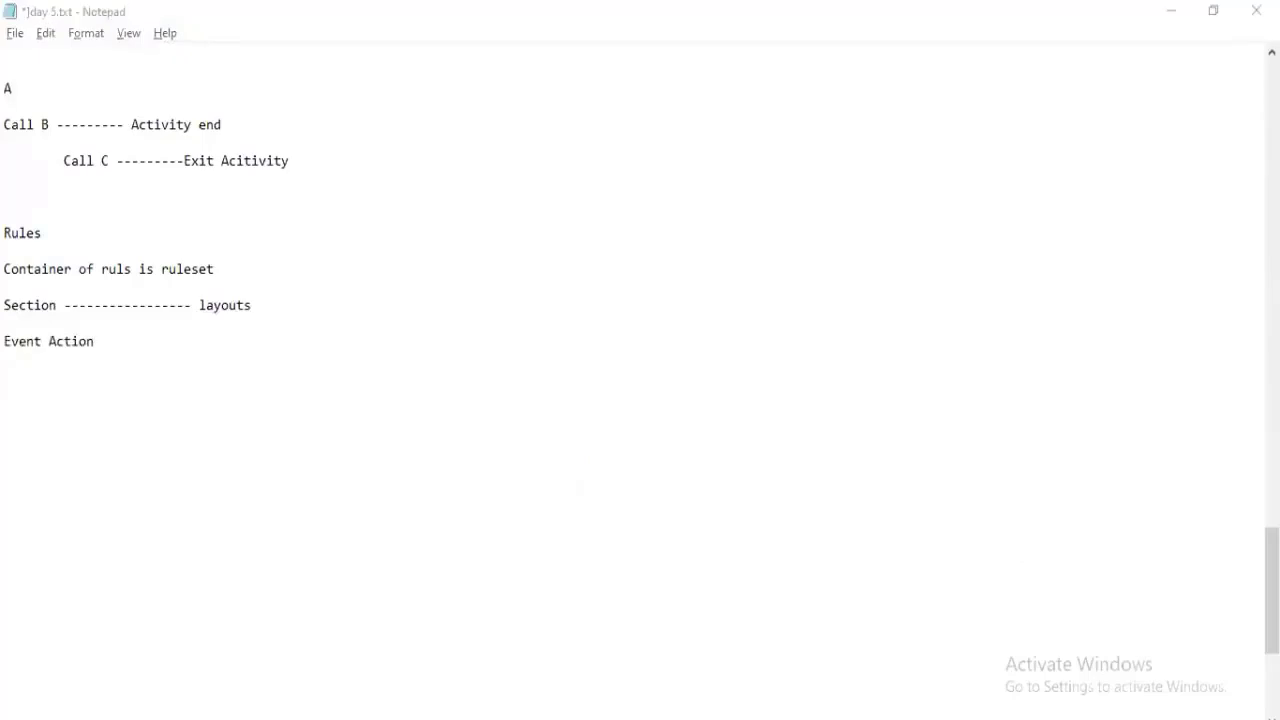
click(262, 395)
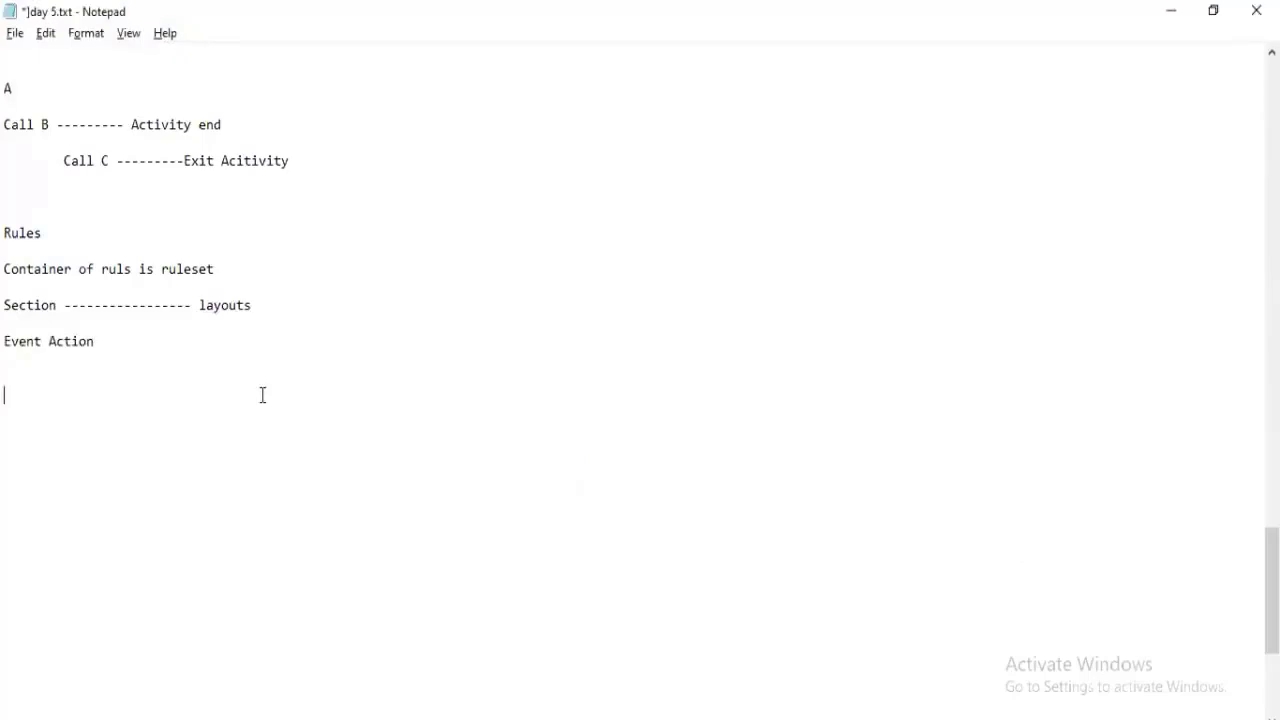
text(***********512)
key(Return)
key(Return)
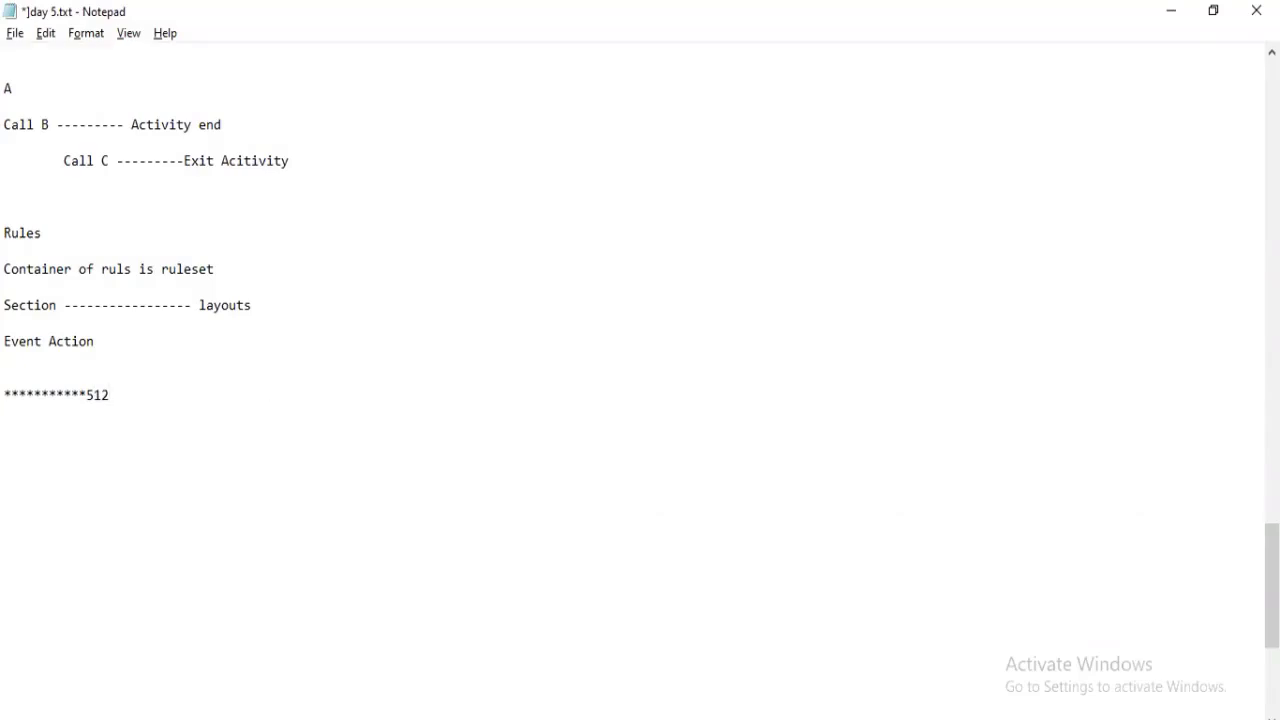
text(8*********812)
key(BackSpace)
key(alt+Tab)
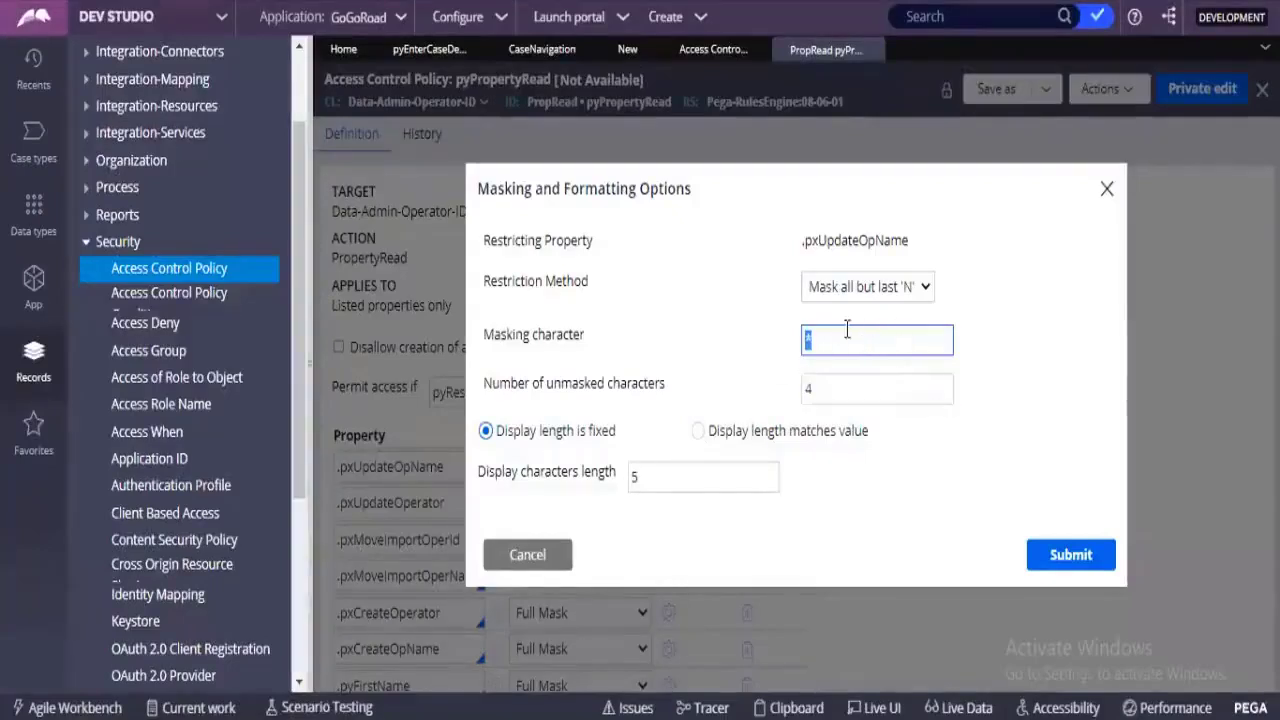
Step: Cancel the policy's masking and formatting options, and close the Issue field's cell properties in the section without submitting
click(560, 560)
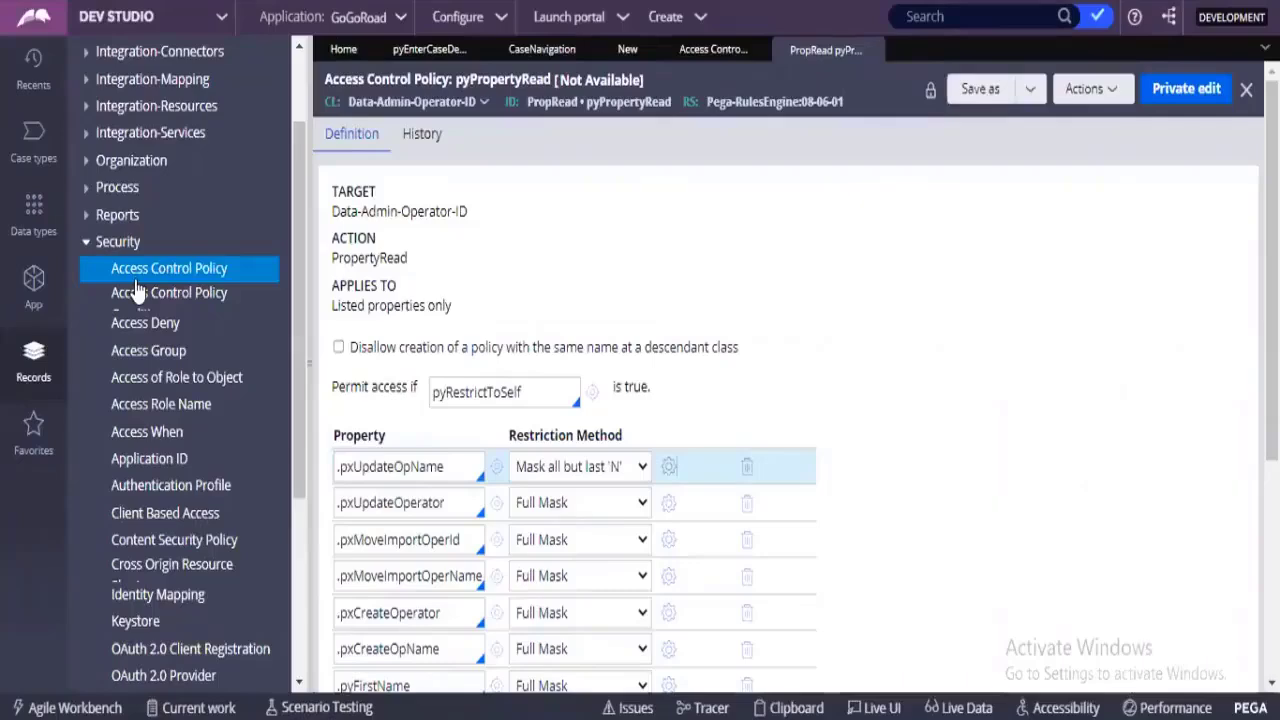
click(541, 49)
click(430, 49)
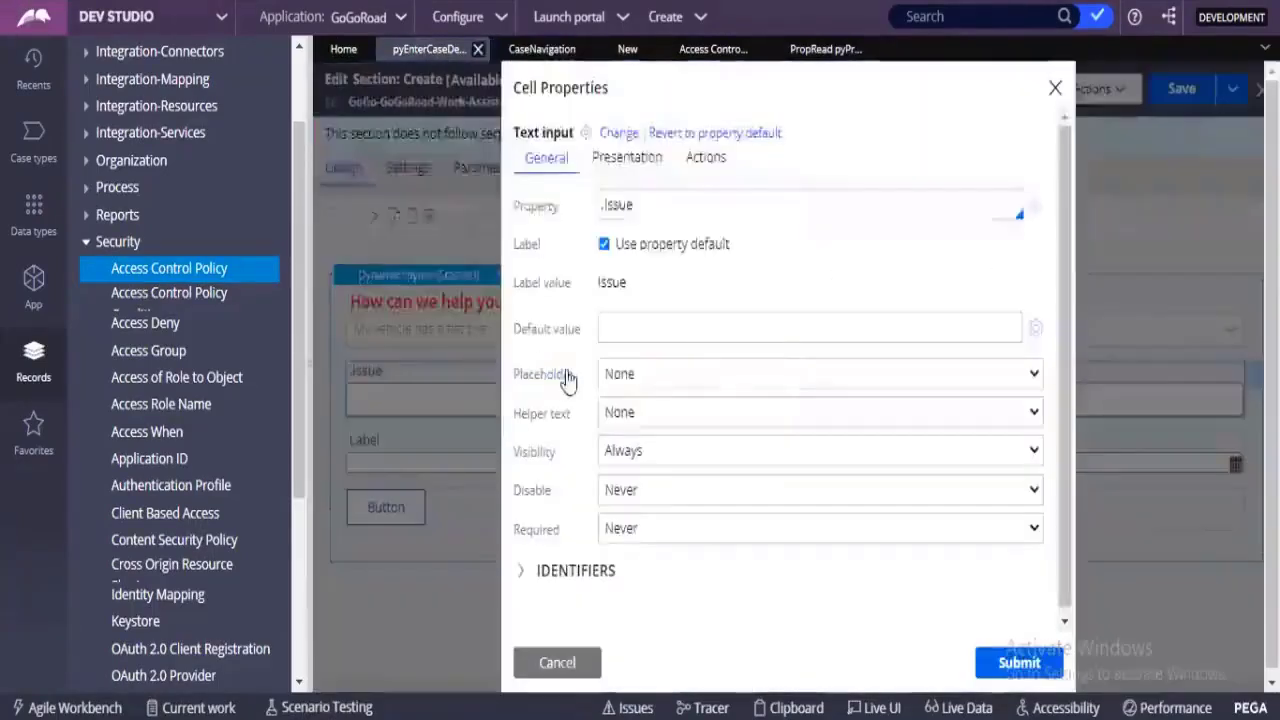
click(577, 666)
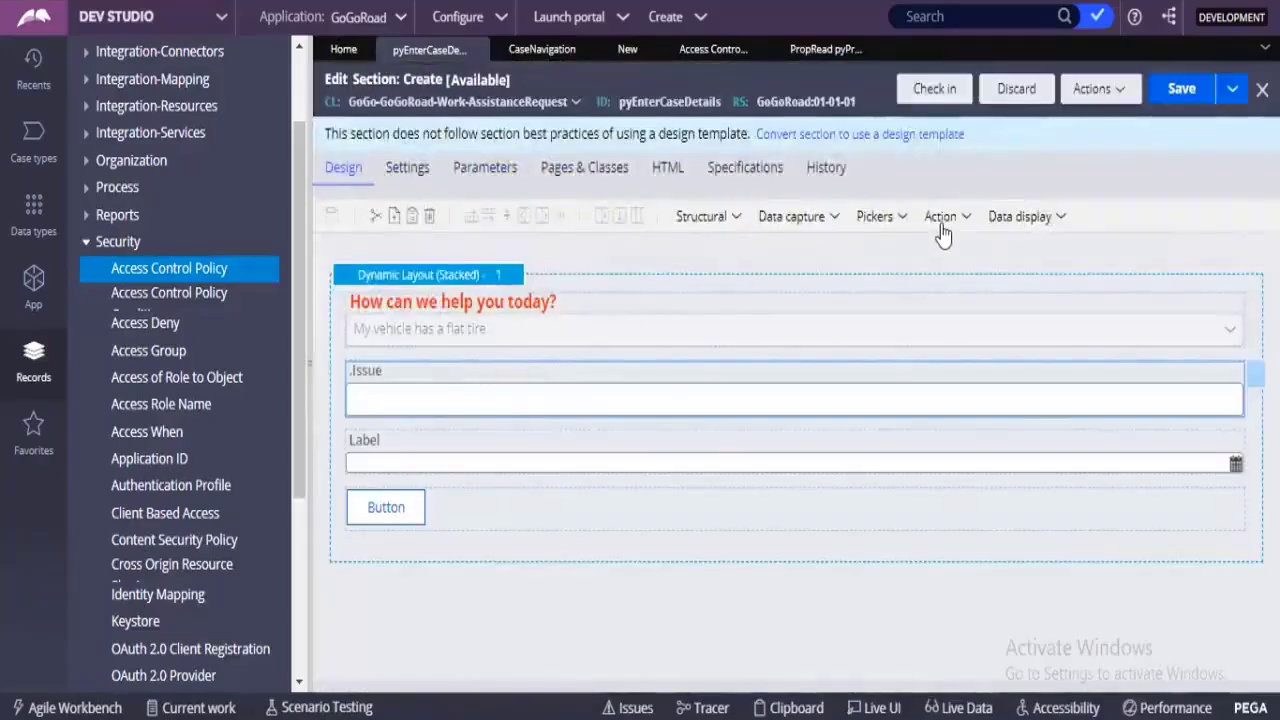
Step: Create an action set for the section's Issue field and add a Hover event to it
click(942, 228)
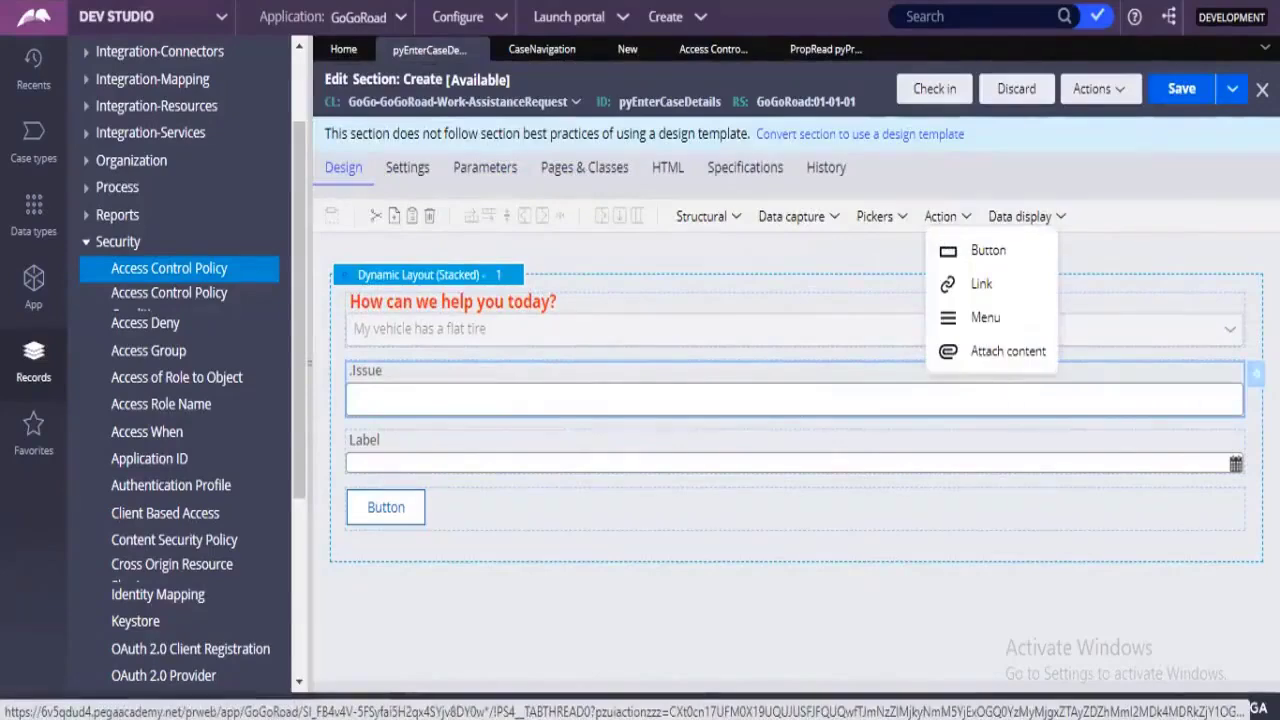
double_click(746, 367)
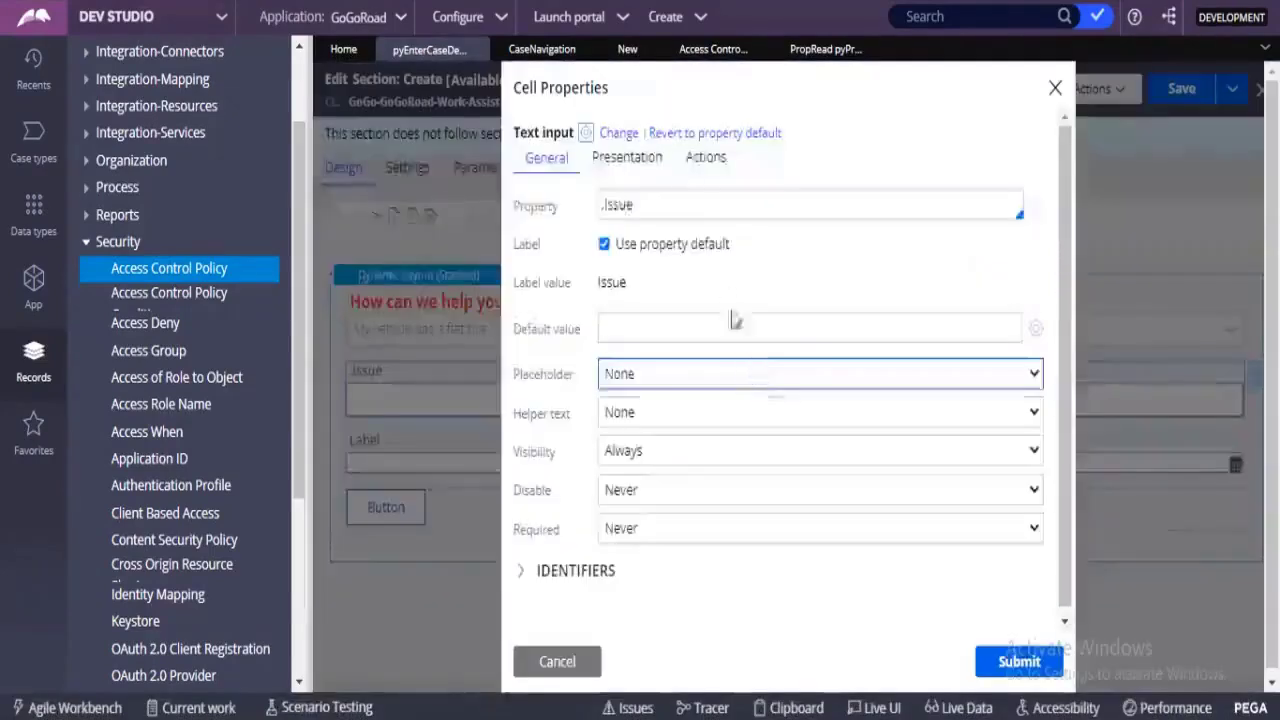
click(703, 159)
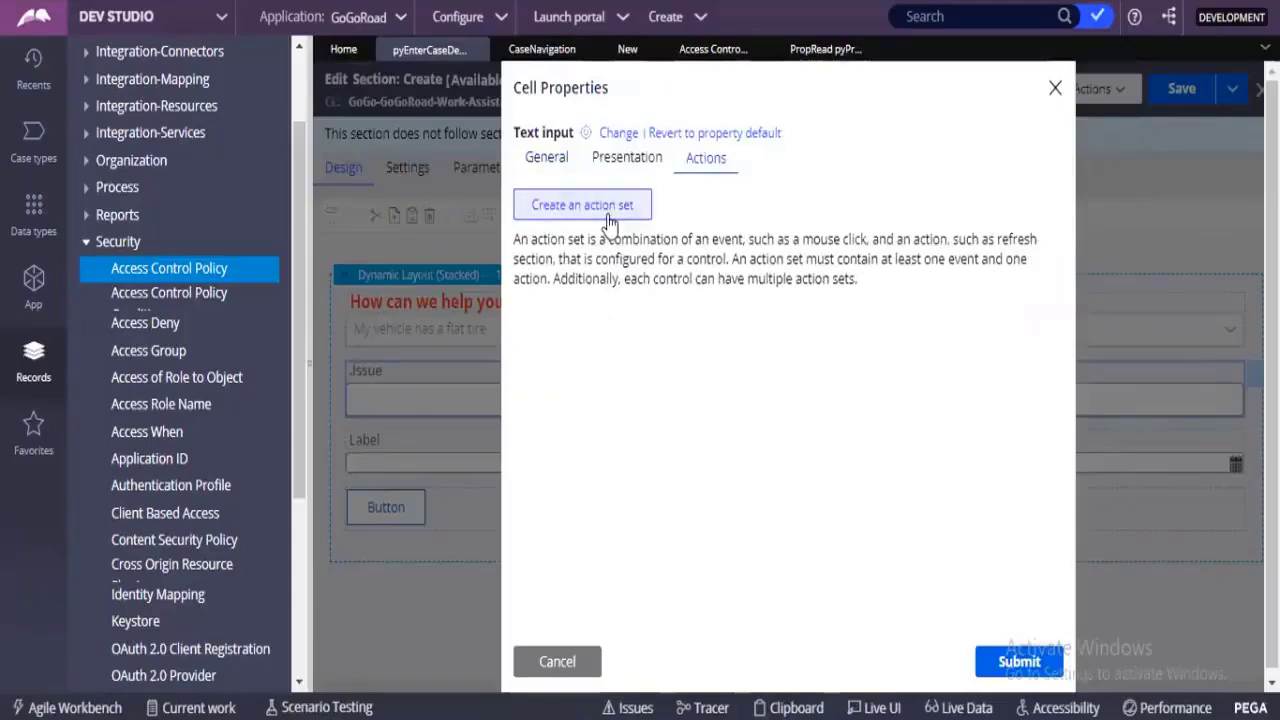
click(609, 220)
click(580, 306)
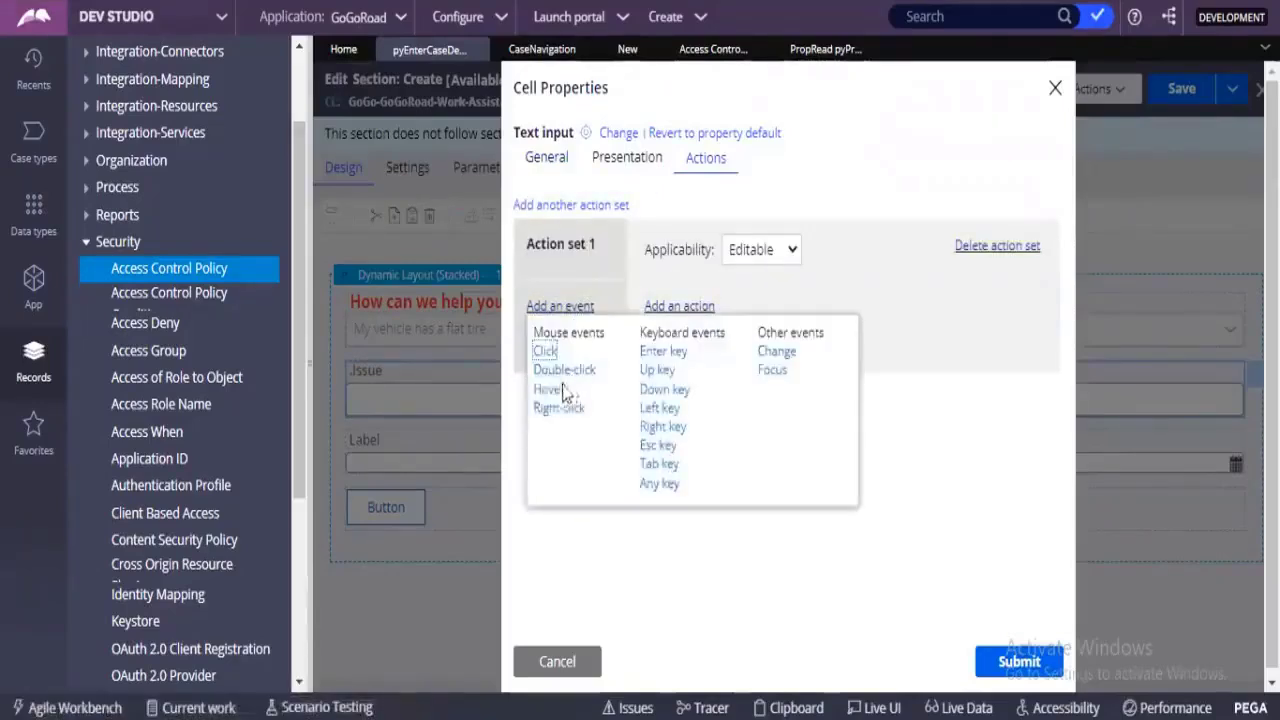
click(566, 389)
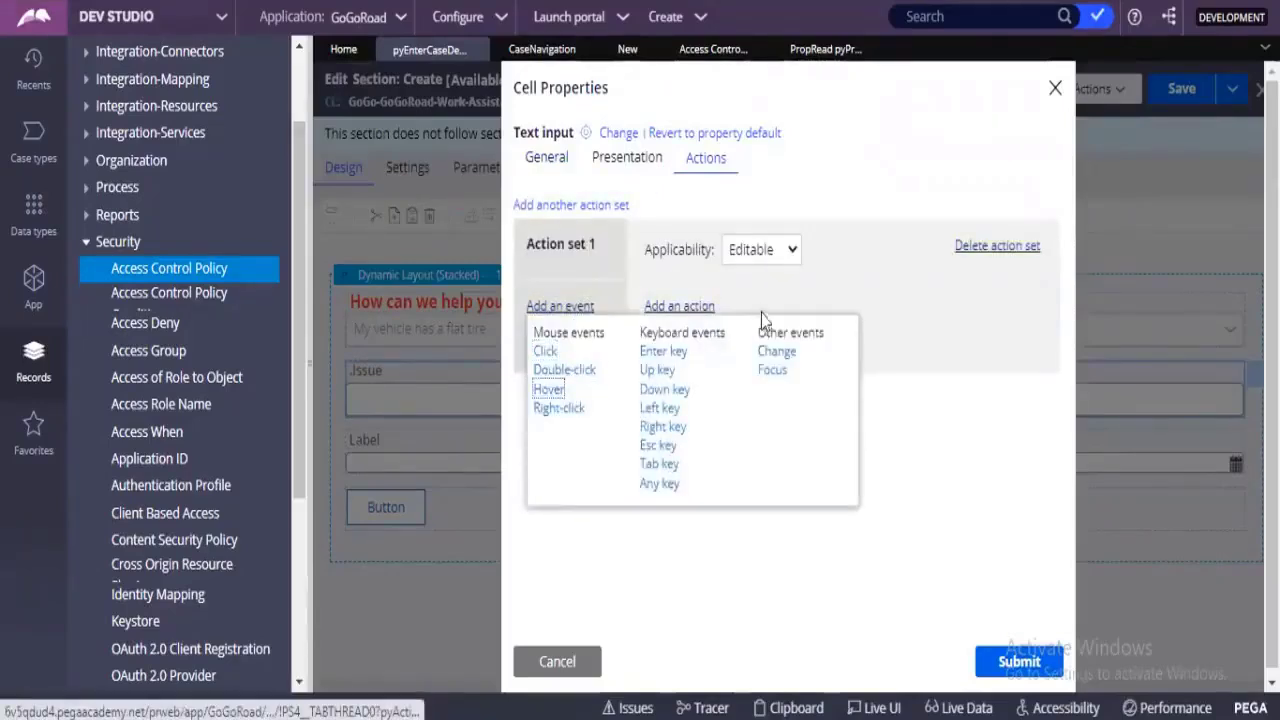
Step: Add a Show smart tip action to the Hover event with Plain text as the tip source and "test" as the text
click(688, 310)
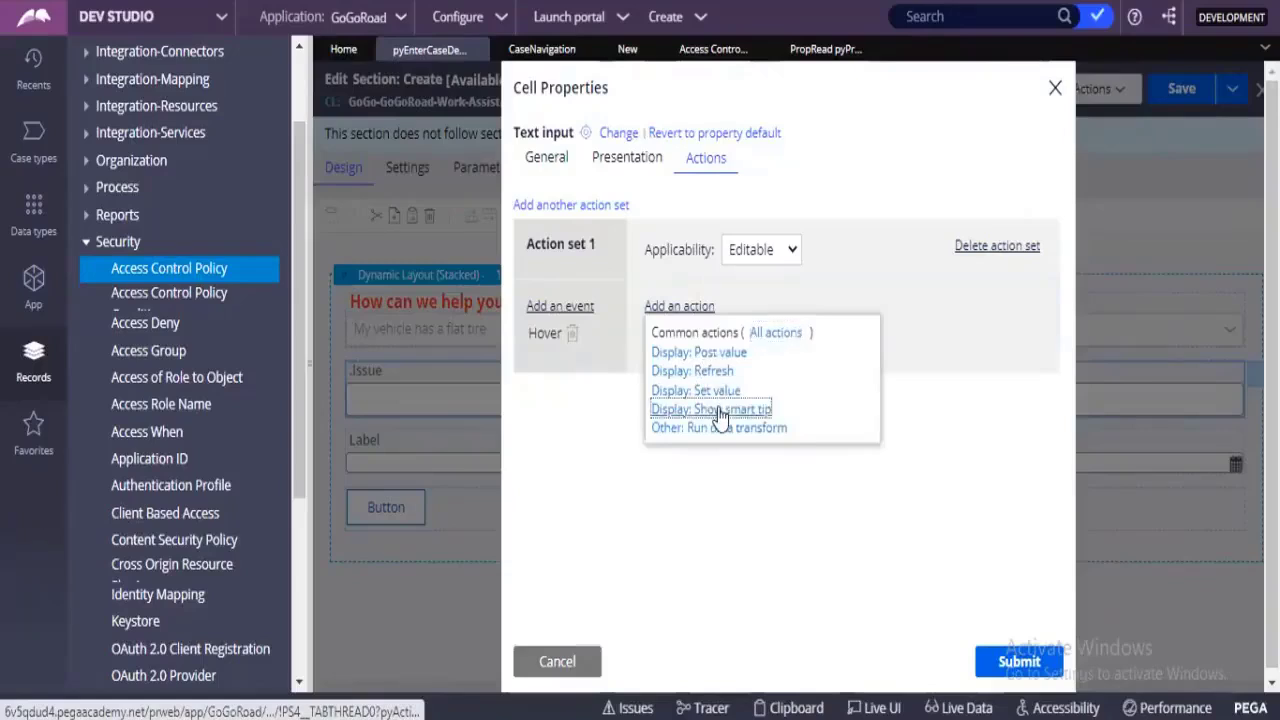
click(720, 412)
click(785, 415)
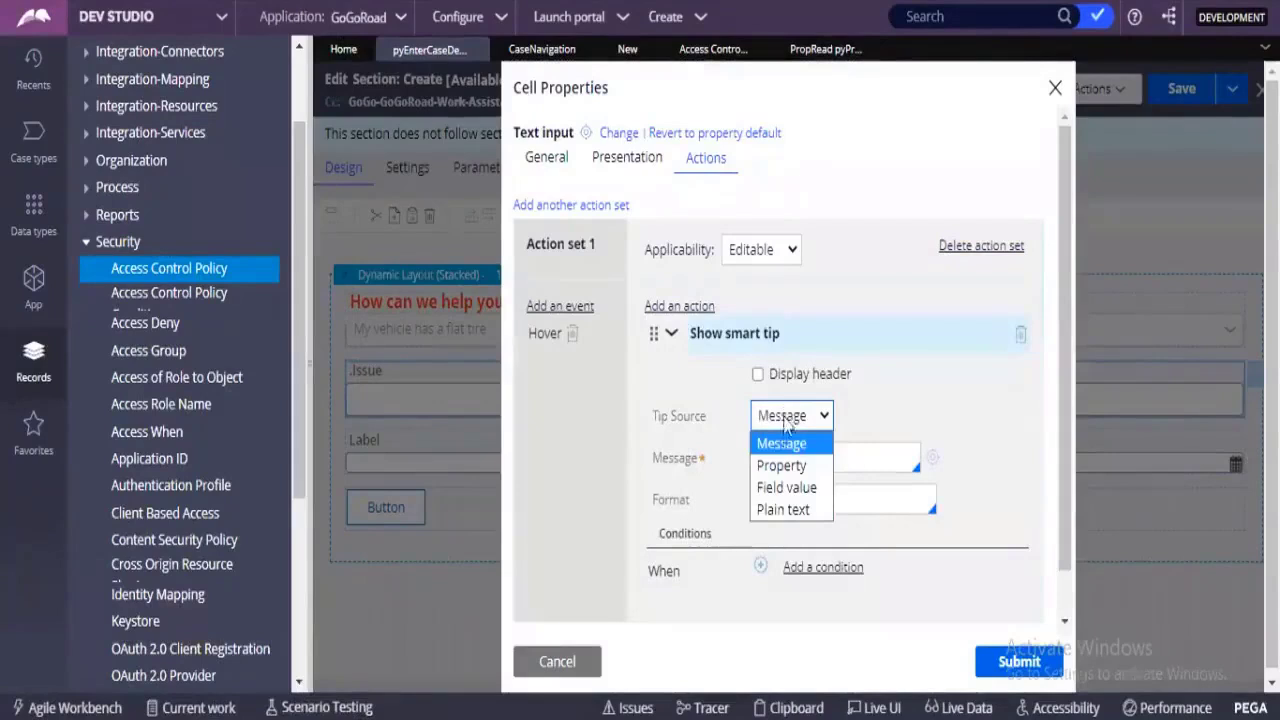
click(780, 509)
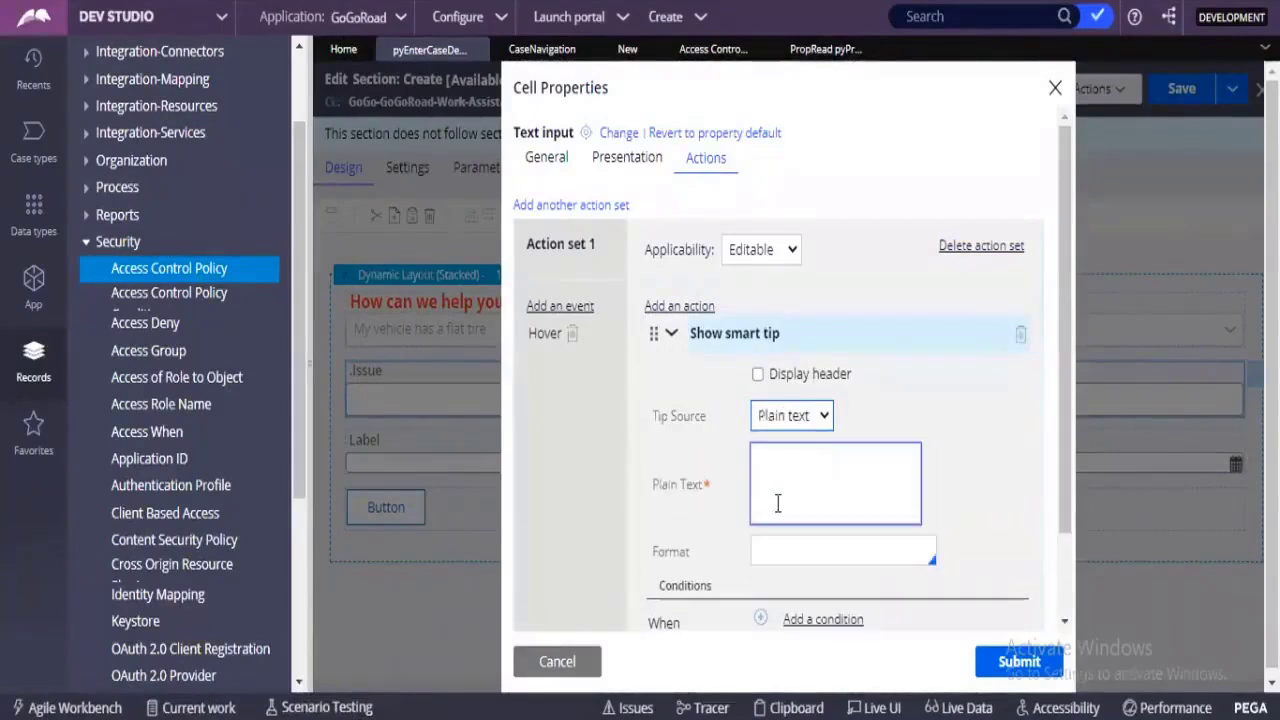
click(775, 480)
text(test)
Step: Submit the Issue field's cell properties, save the section and switch to the portal window
scroll(843, 523, down, 2)
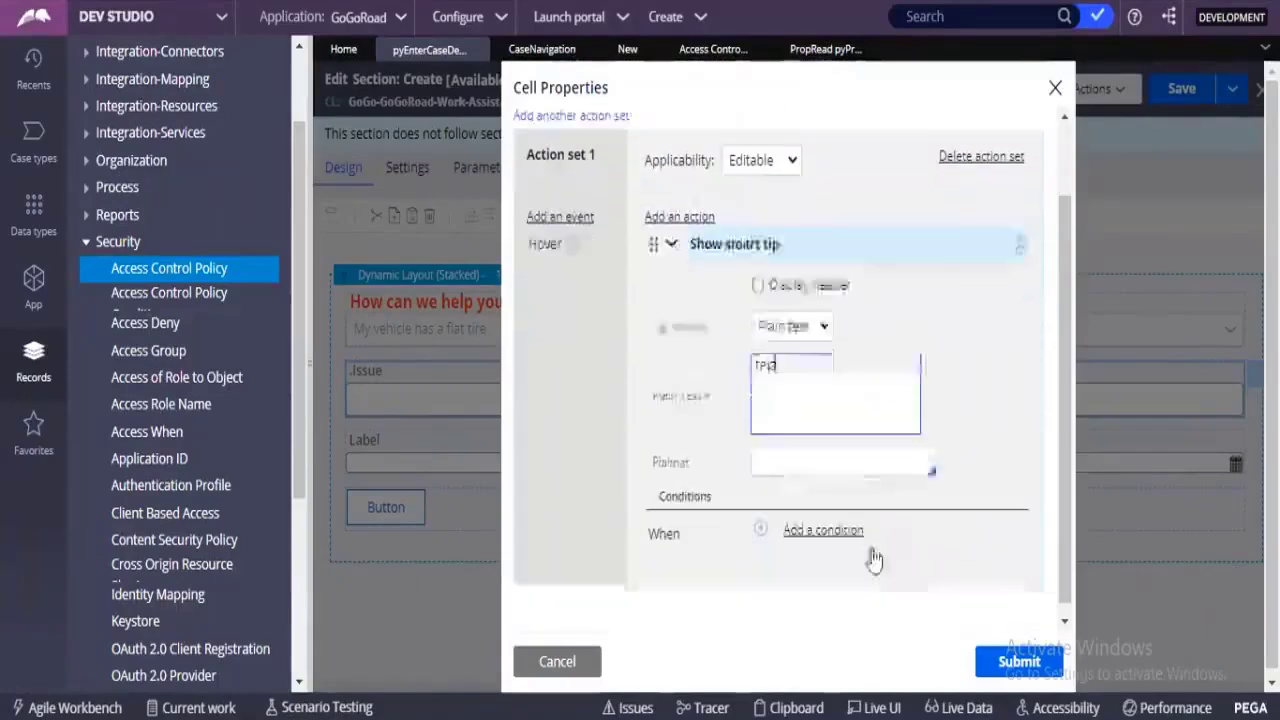
click(1014, 666)
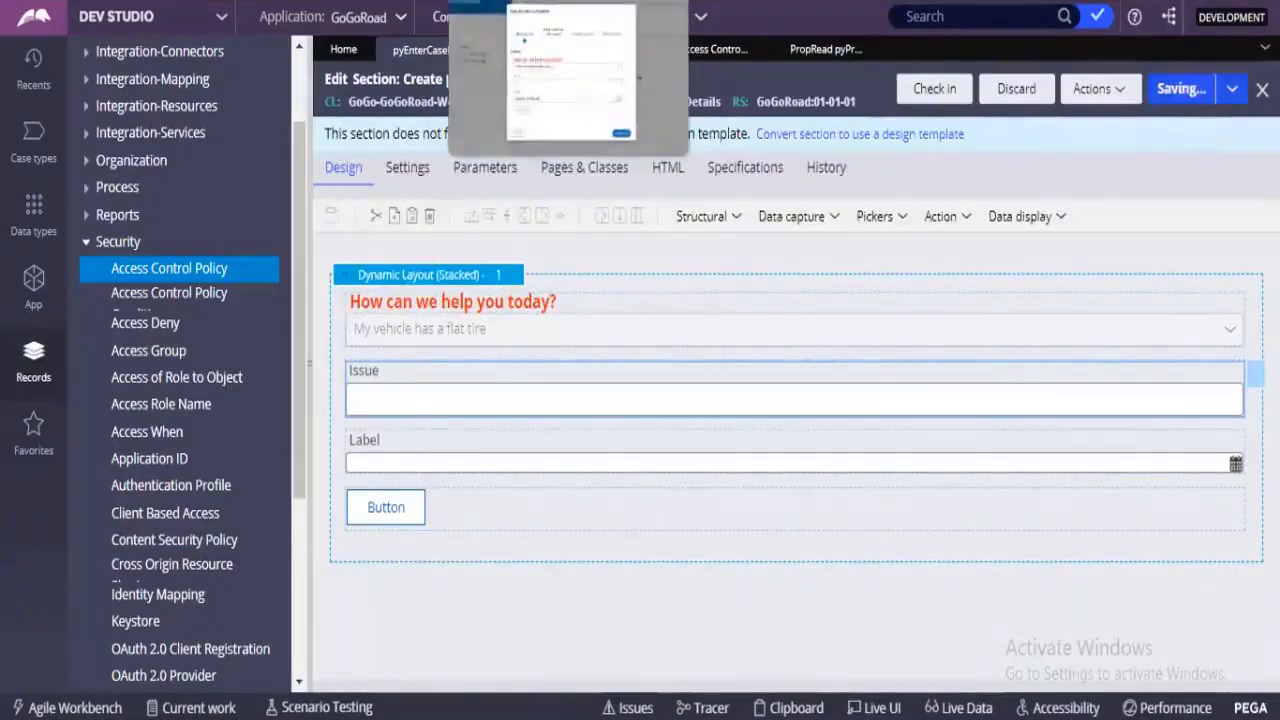
click(497, 3)
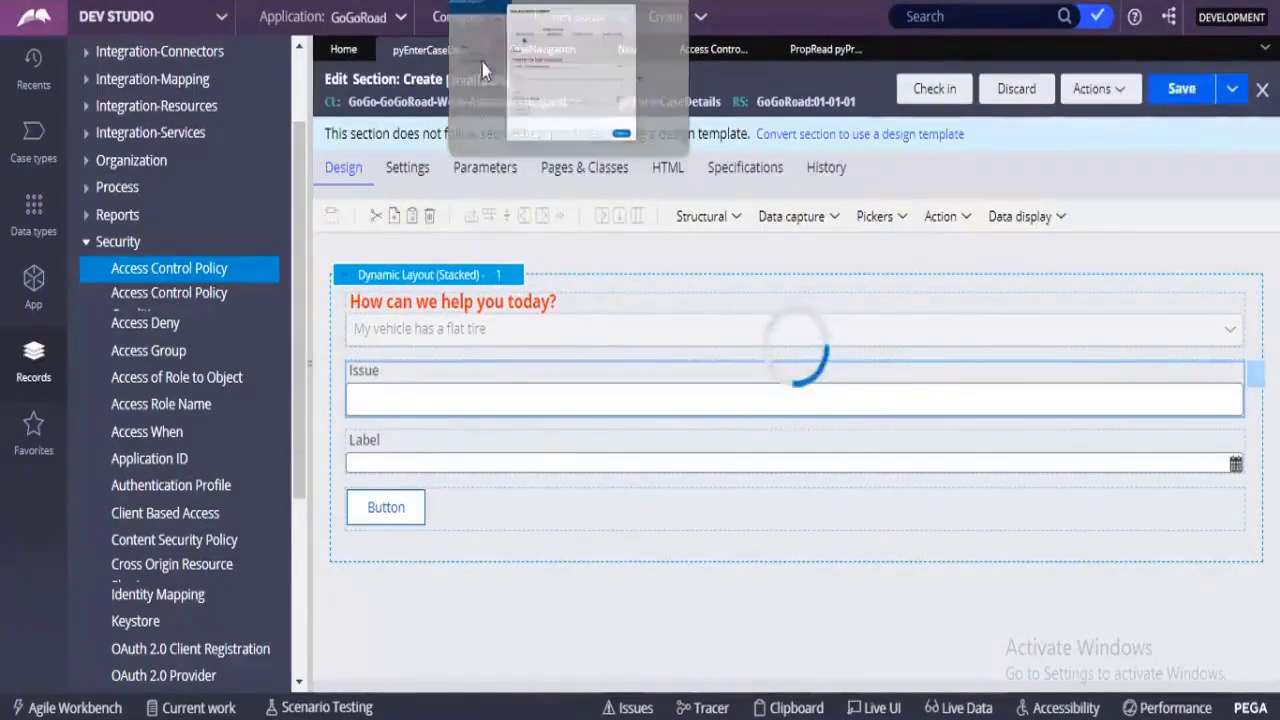
Step: Cancel the open request in the portal, create a new Assistance Request and test the smart tip on its Issue field
click(429, 610)
click(422, 606)
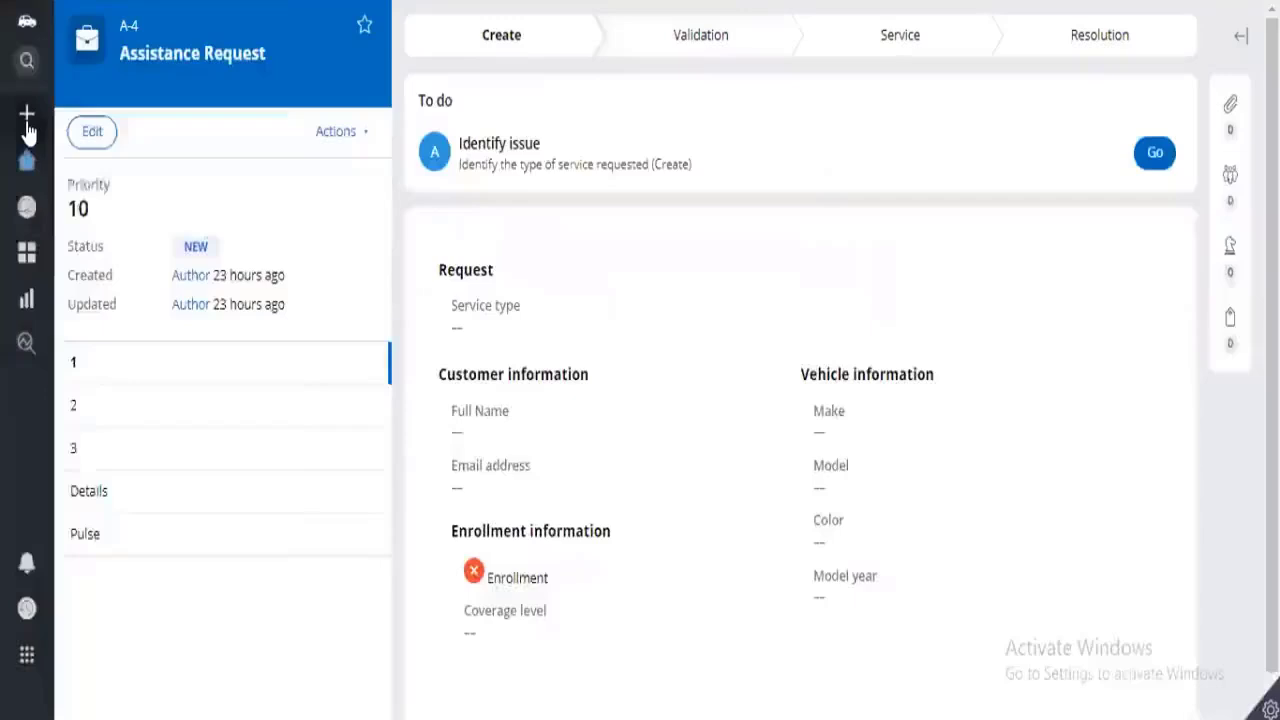
click(27, 122)
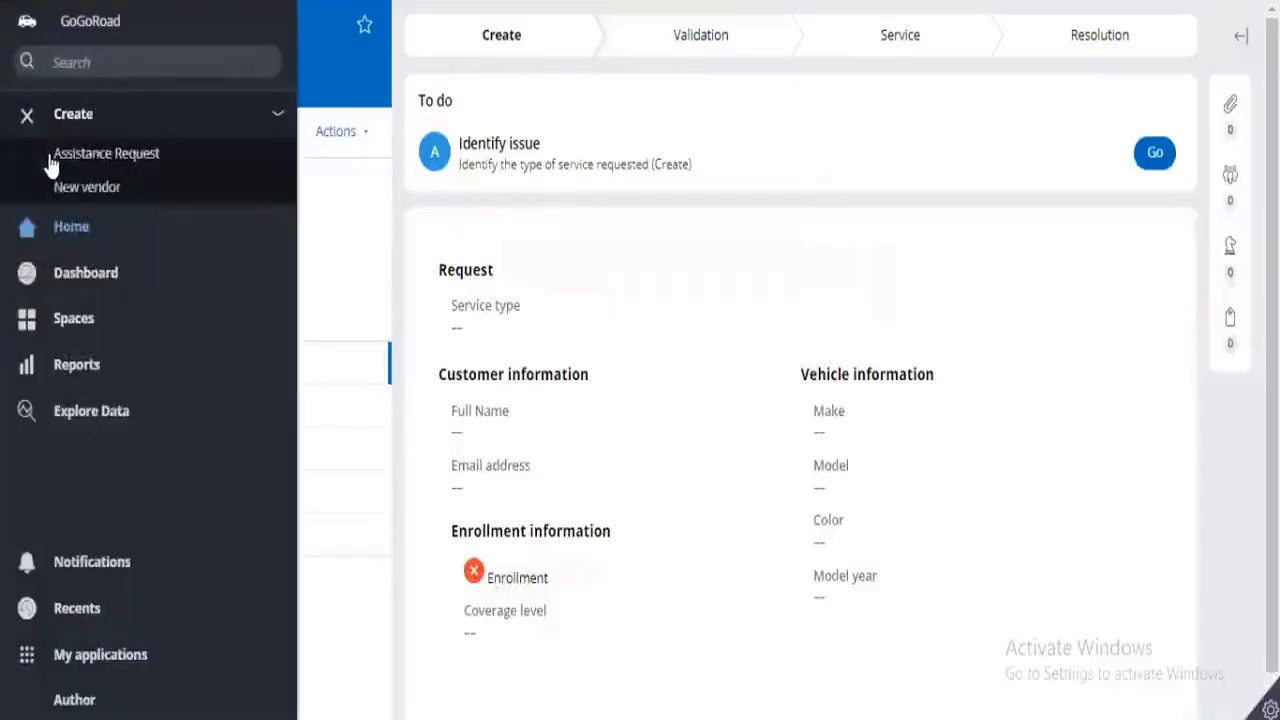
click(55, 158)
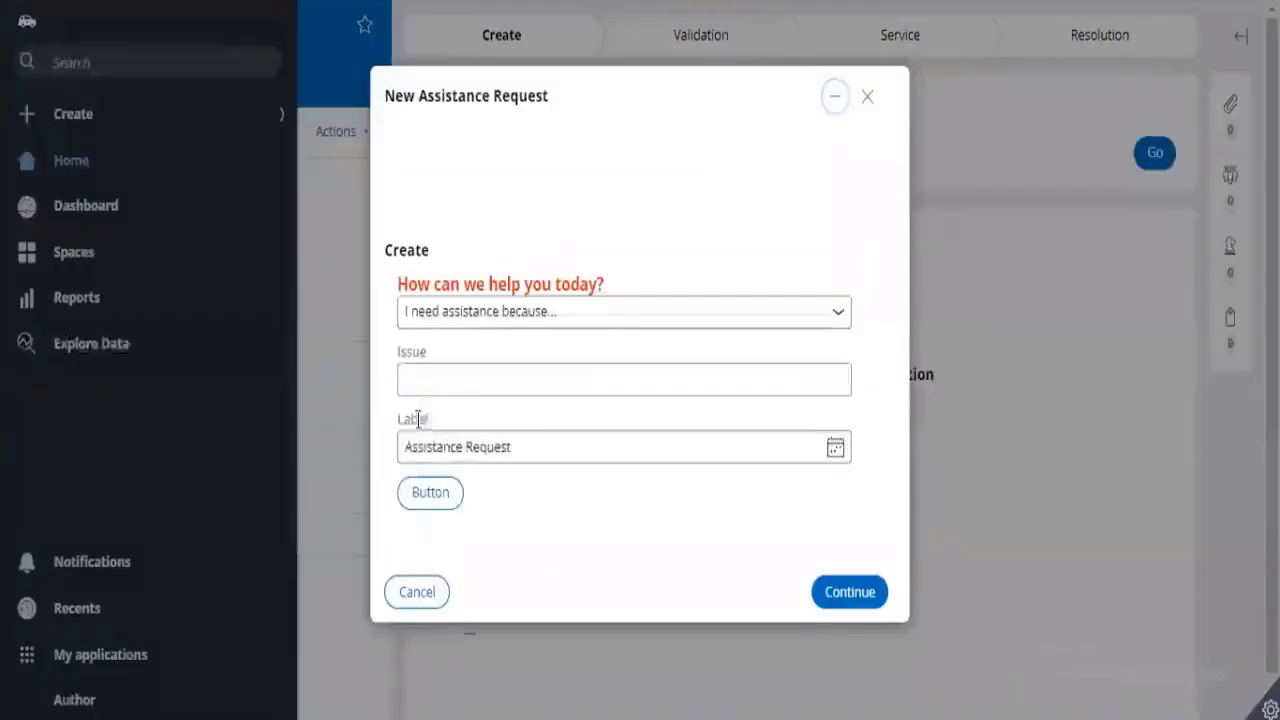
mouse_move(513, 384)
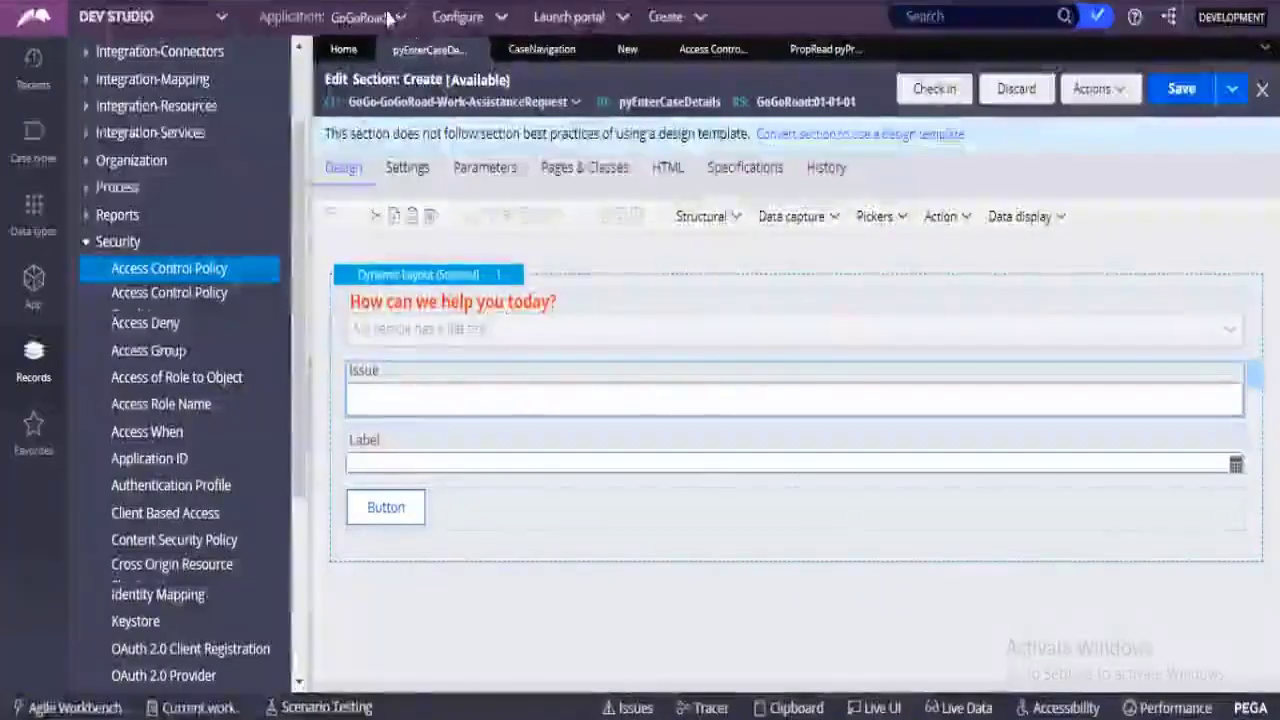
Step: In Dev Studio, open the GoGoRoad application's skin, and examine the skin and HTML5 settings under Presentation in the application definition
click(372, 18)
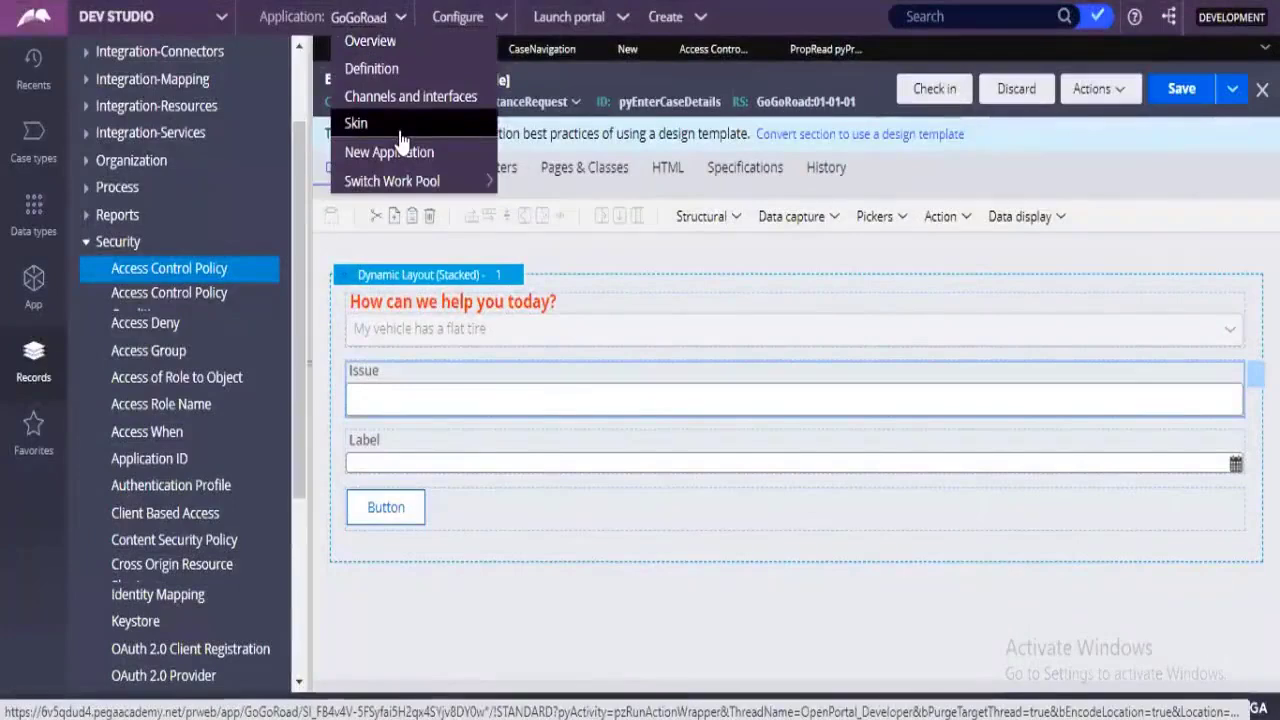
click(400, 131)
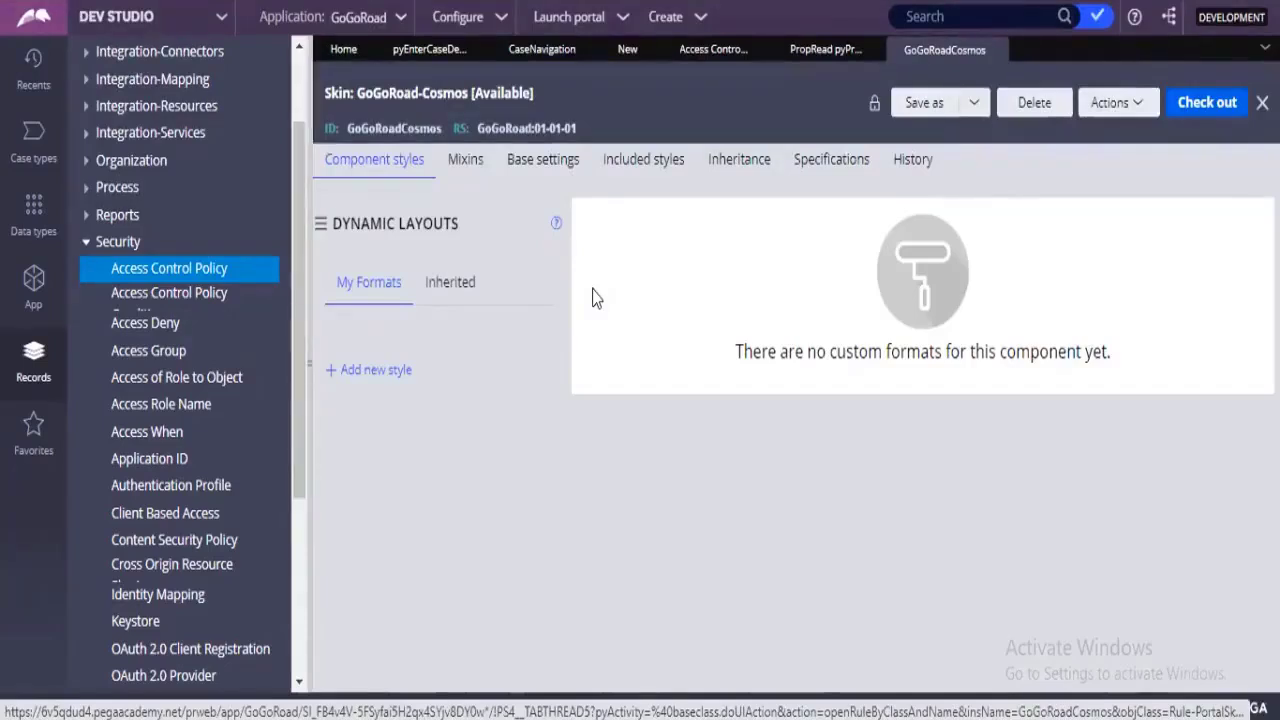
click(355, 30)
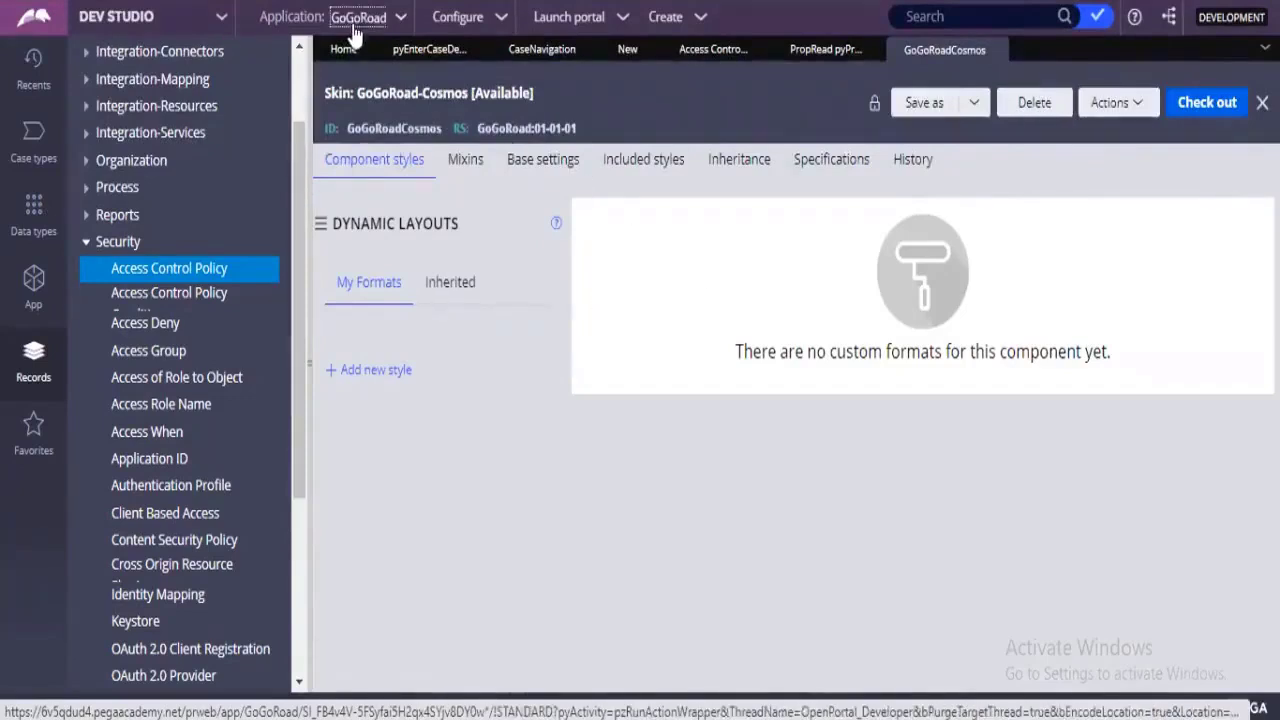
click(355, 30)
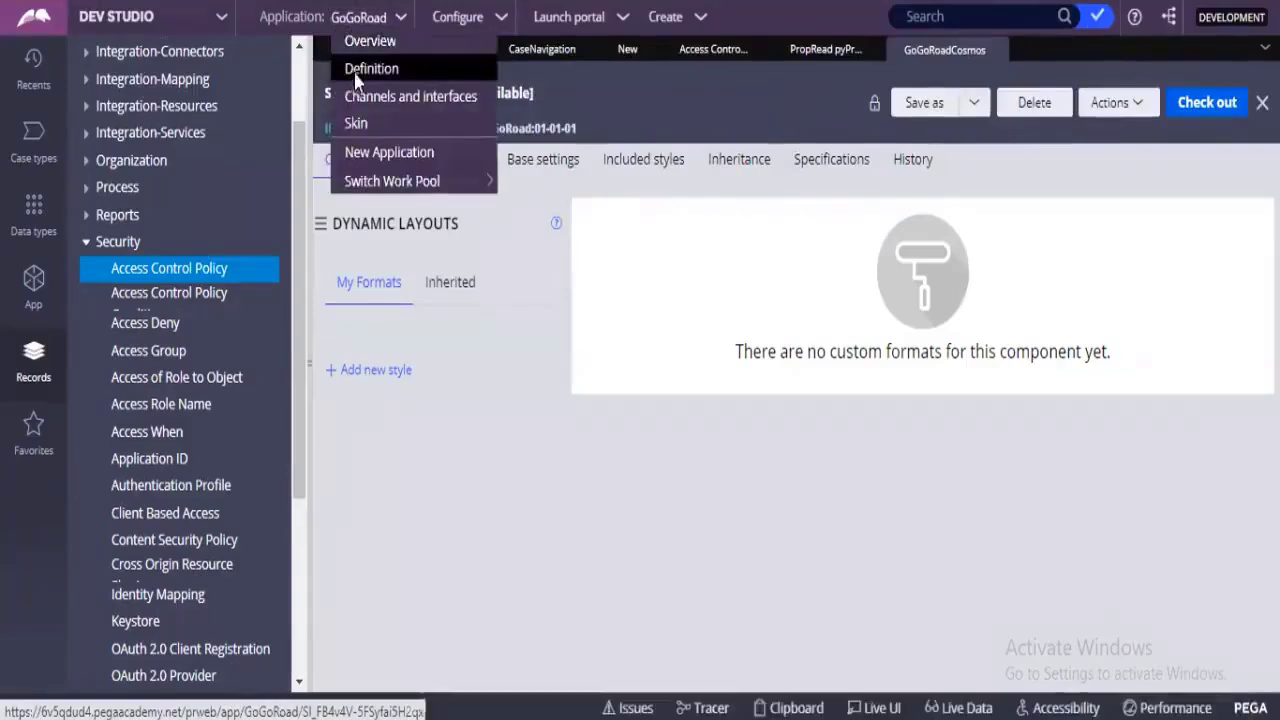
click(355, 72)
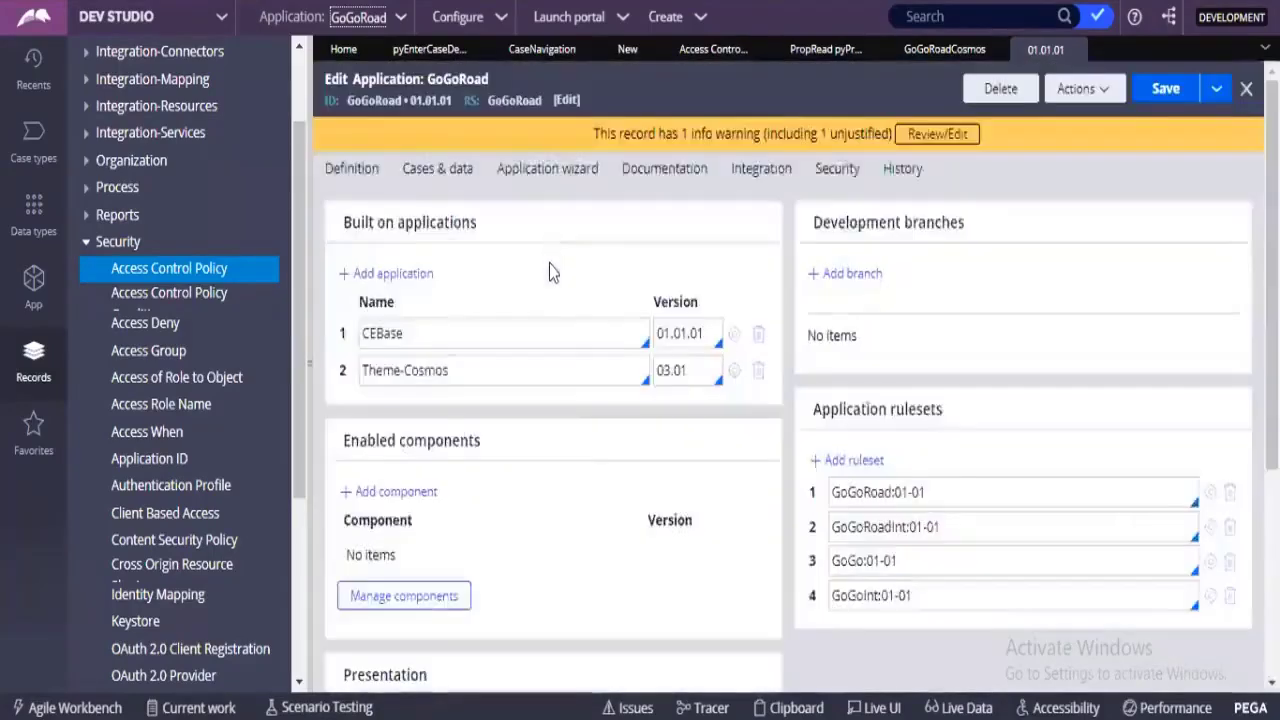
scroll(579, 455, down, 3)
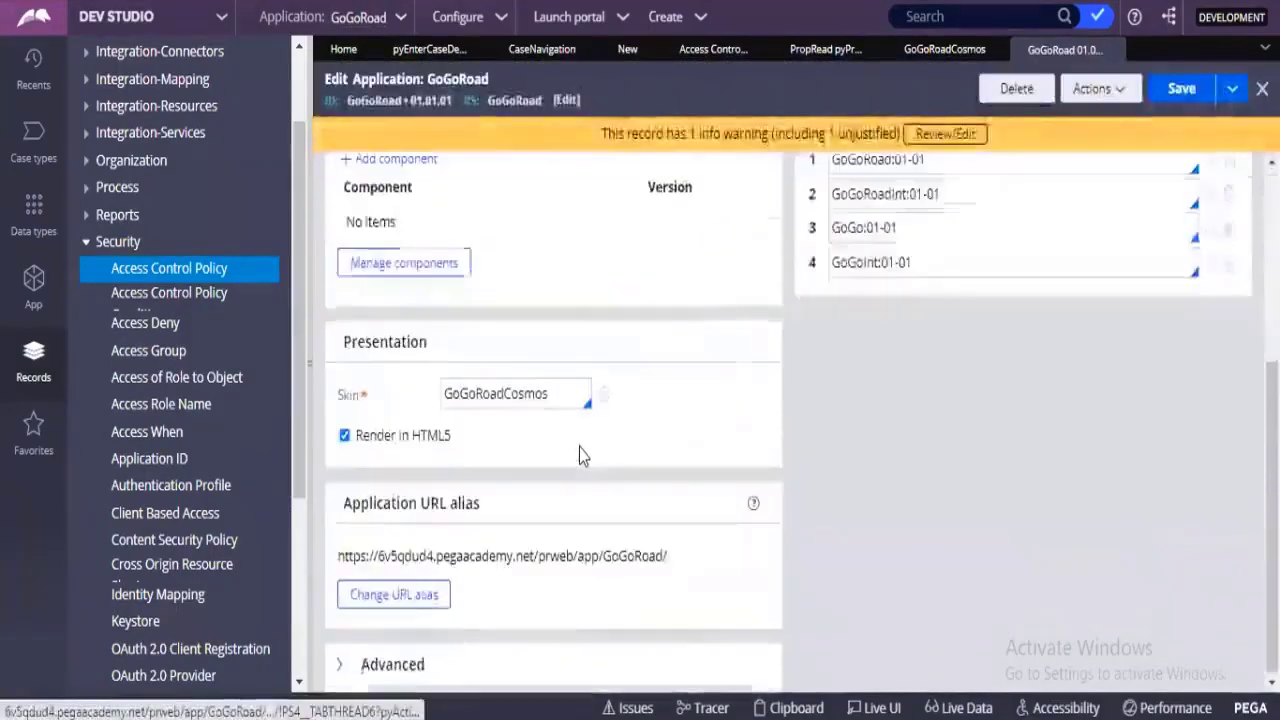
drag(463, 449, 383, 444)
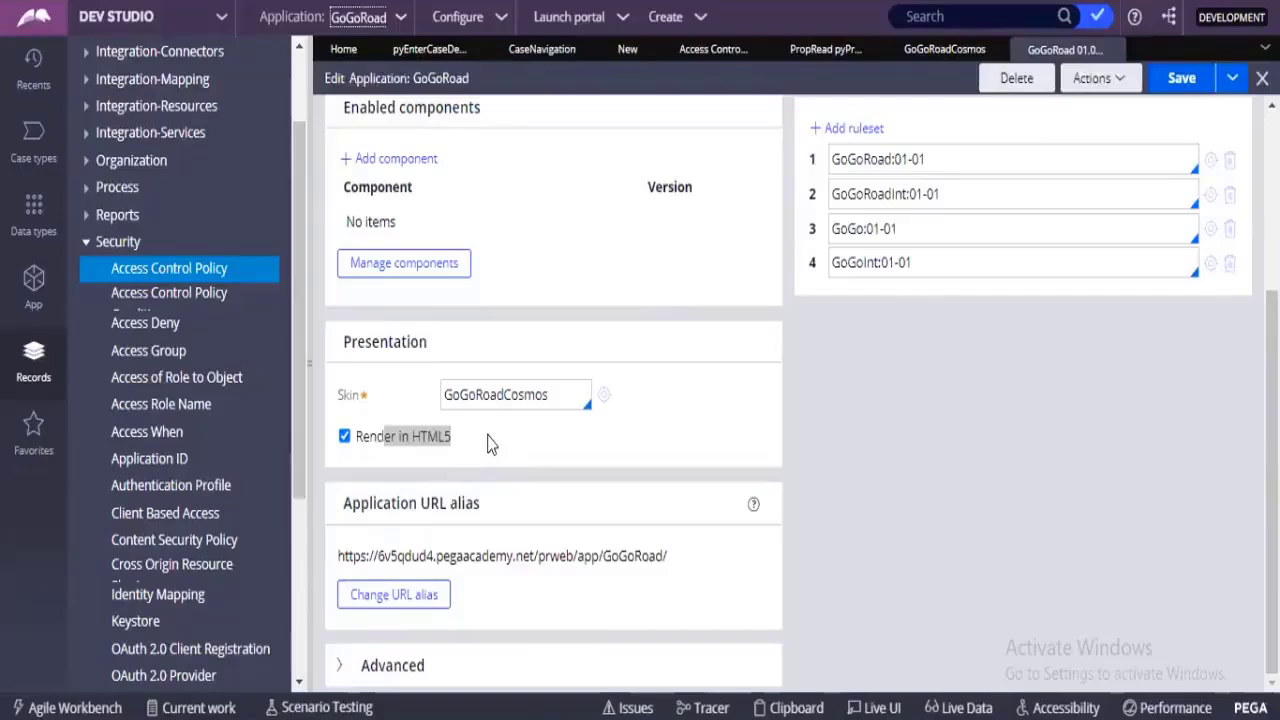
Step: Return to the GoGoRoadCosmos skin, expand its list of component styles and open the Buttons control styles
click(944, 50)
click(322, 236)
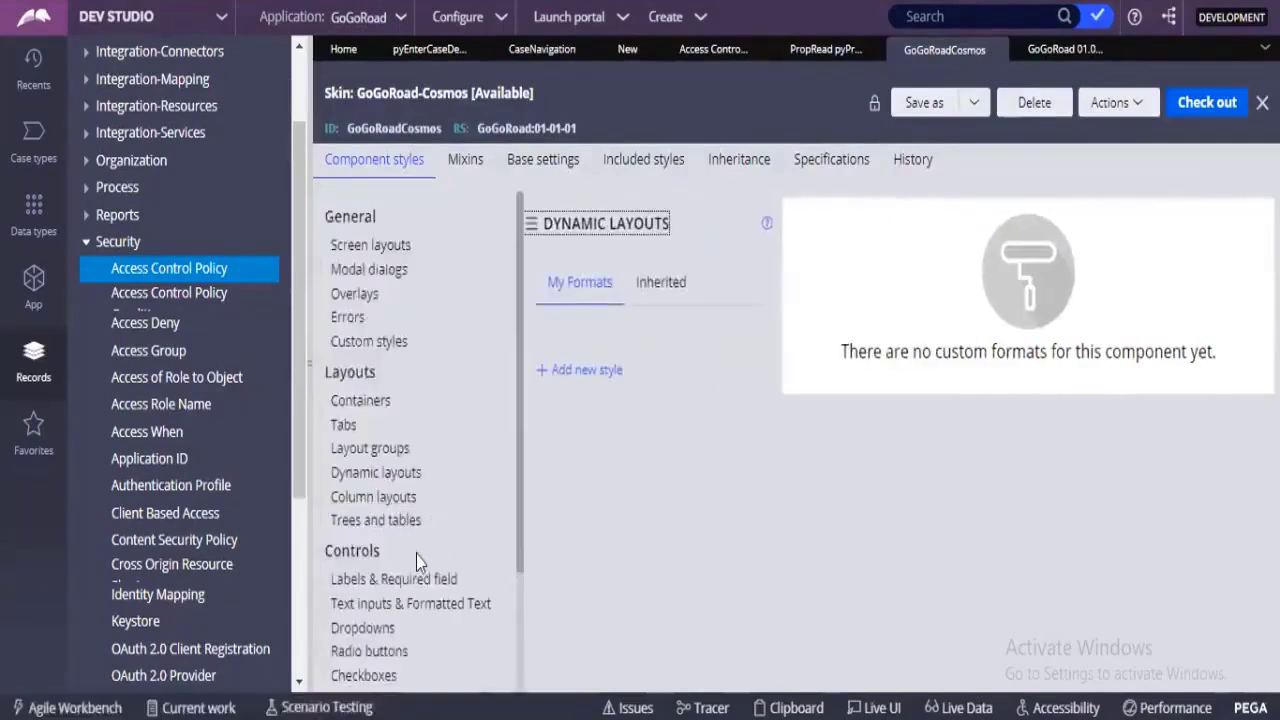
scroll(416, 555, down, 2)
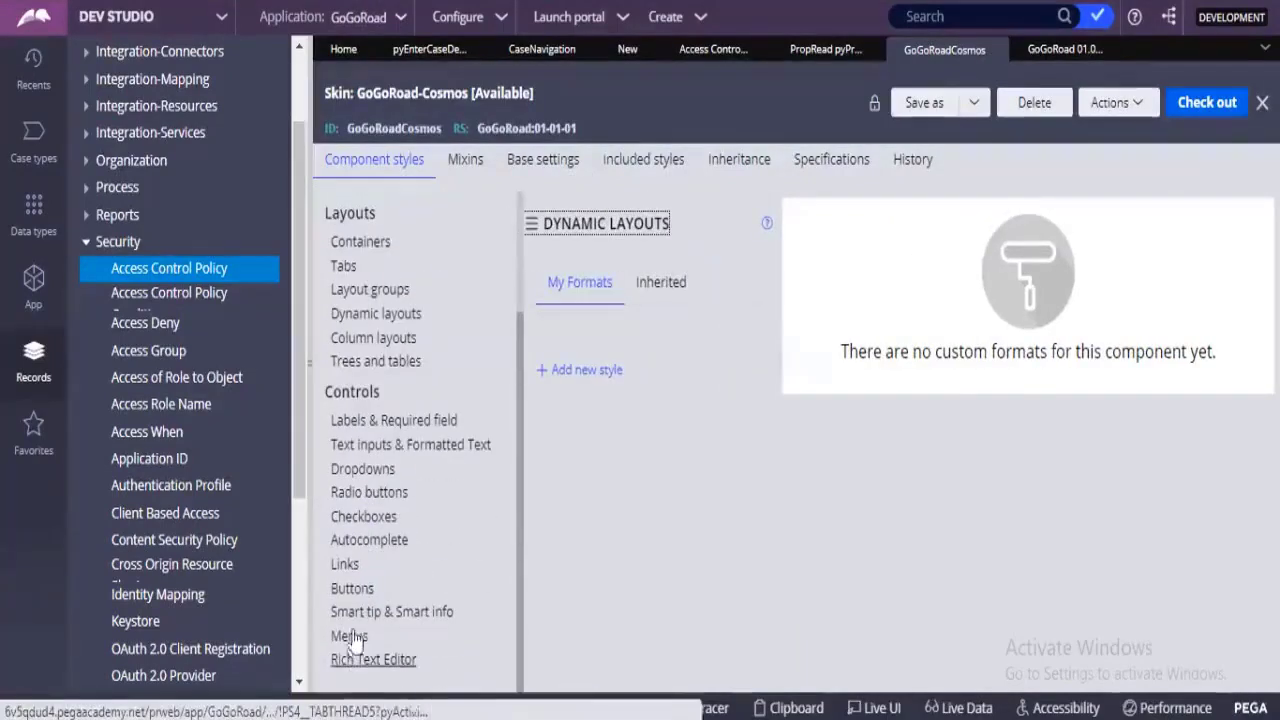
scroll(357, 482, up, 3)
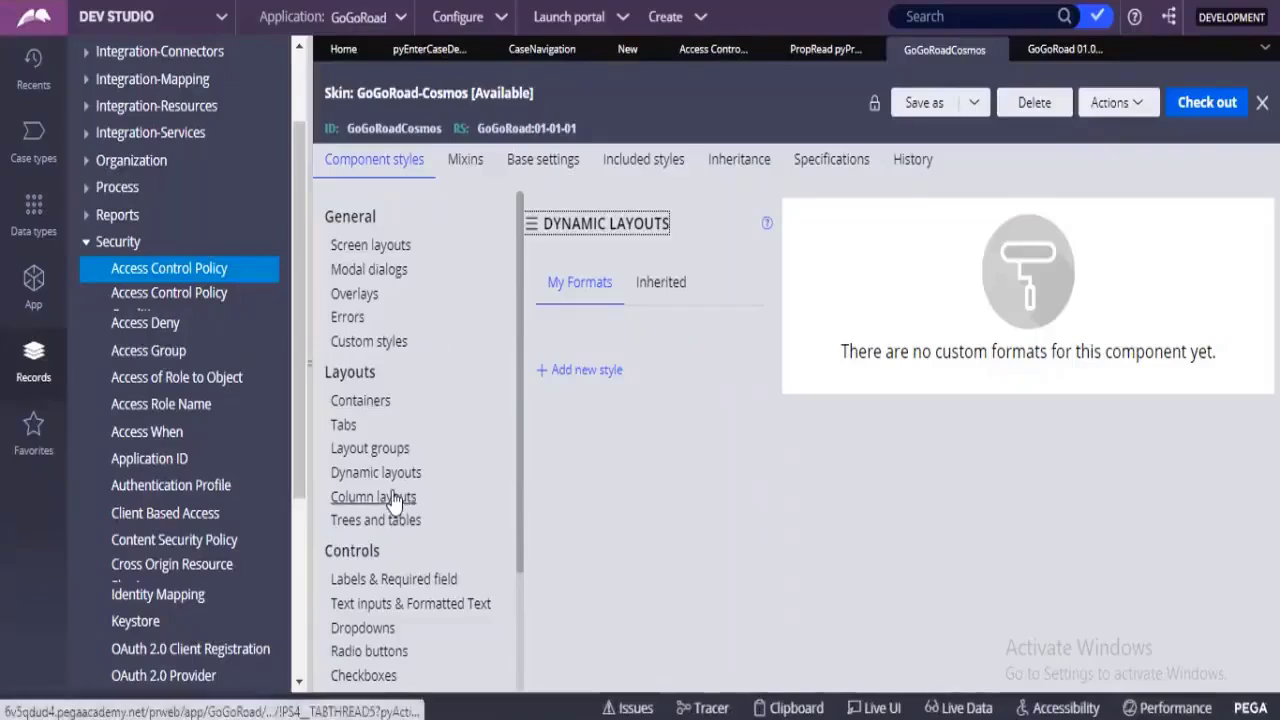
scroll(395, 520, down, 2)
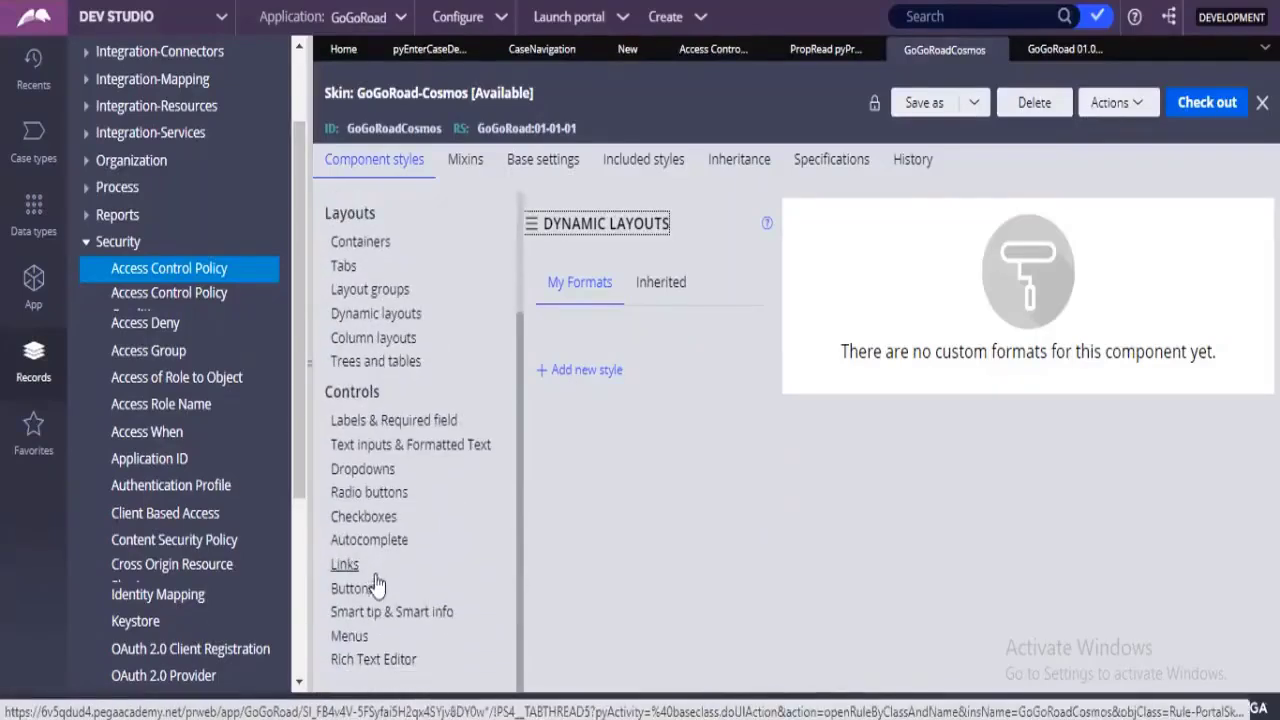
click(367, 594)
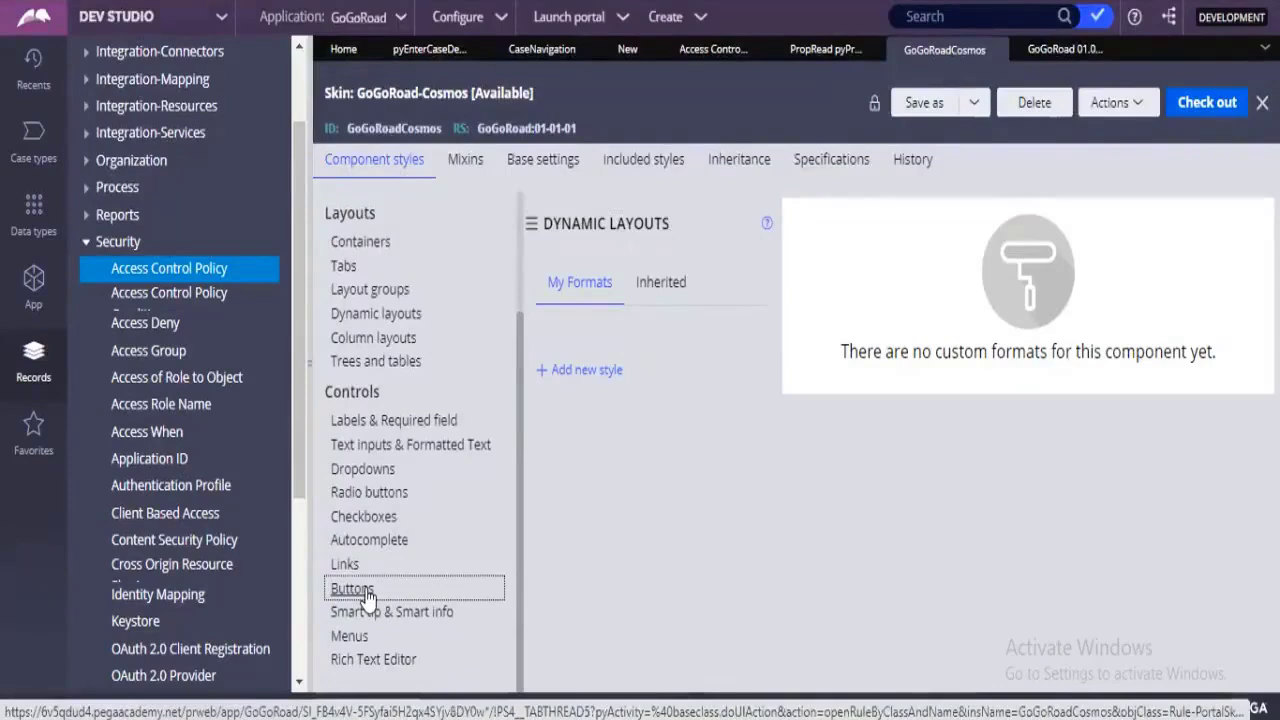